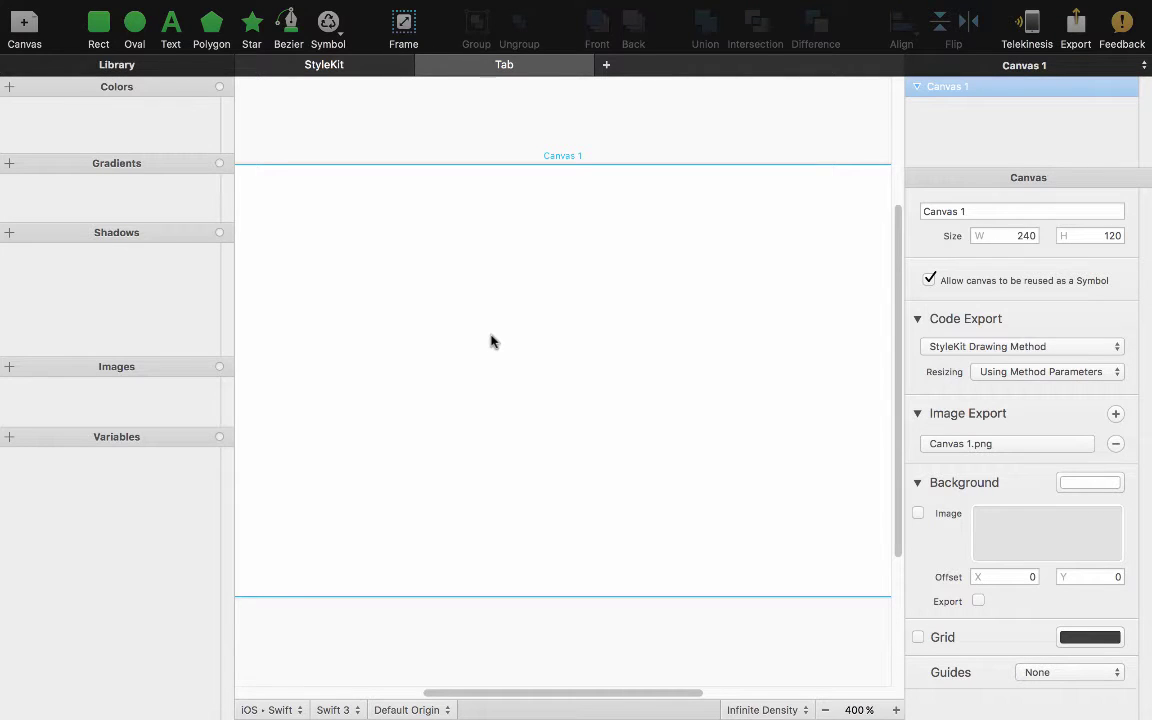
Zoom out to 200% and darken Canvas 1's background to light grey, RGB 233, 233, 233.
key("super+minus")
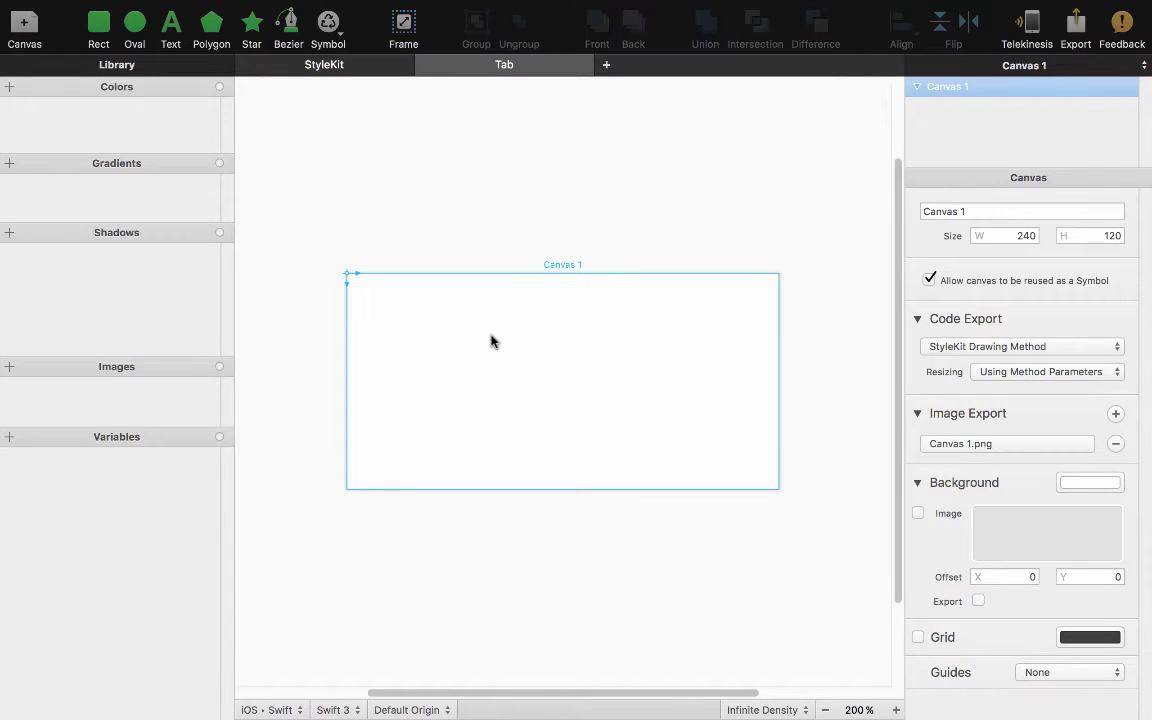
left_click(514, 228)
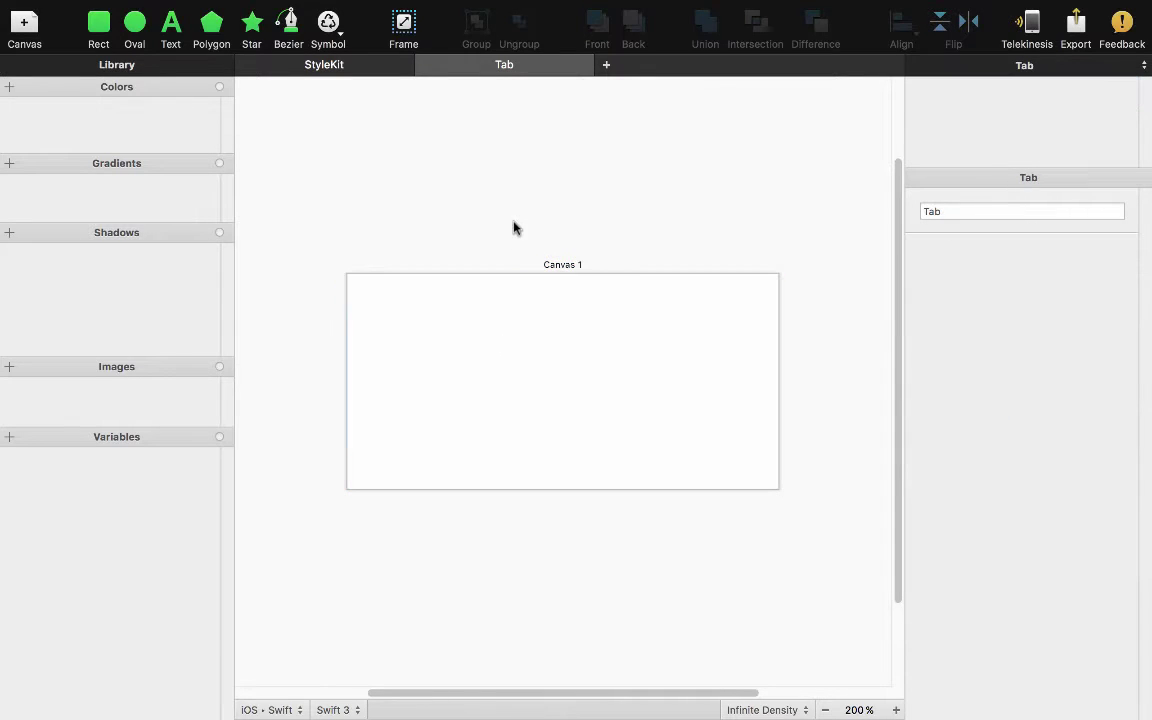
left_click(557, 330)
left_click(1063, 487)
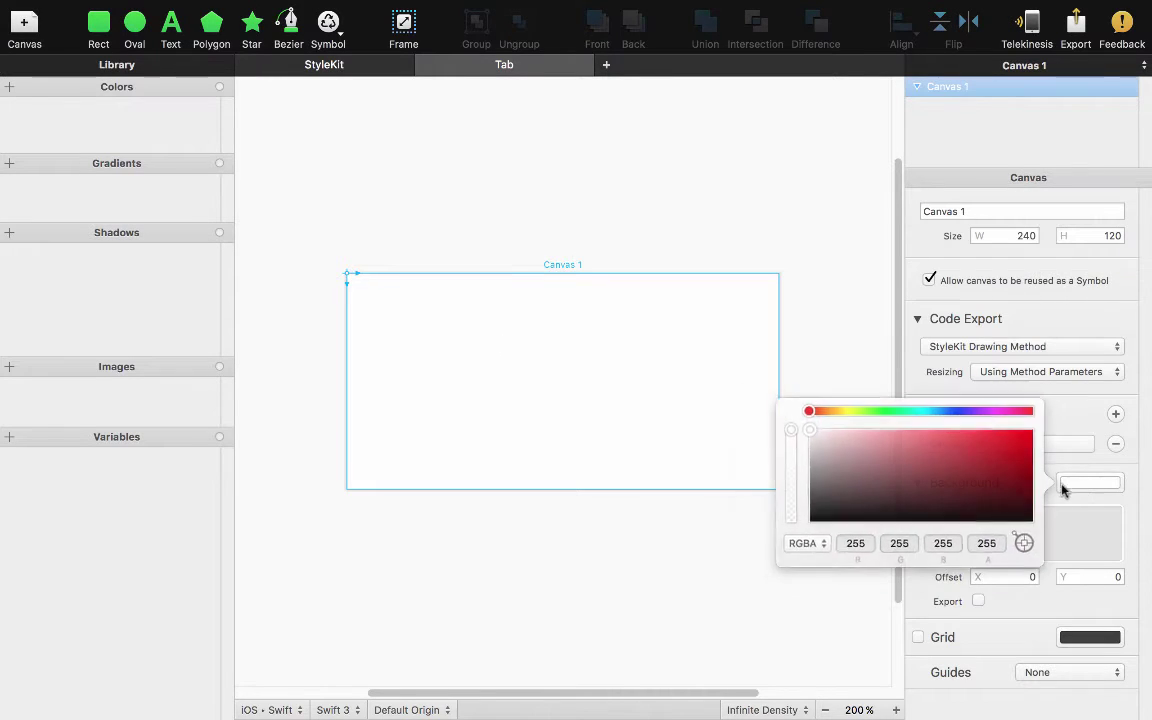
left_click(1063, 487)
left_click(1100, 483)
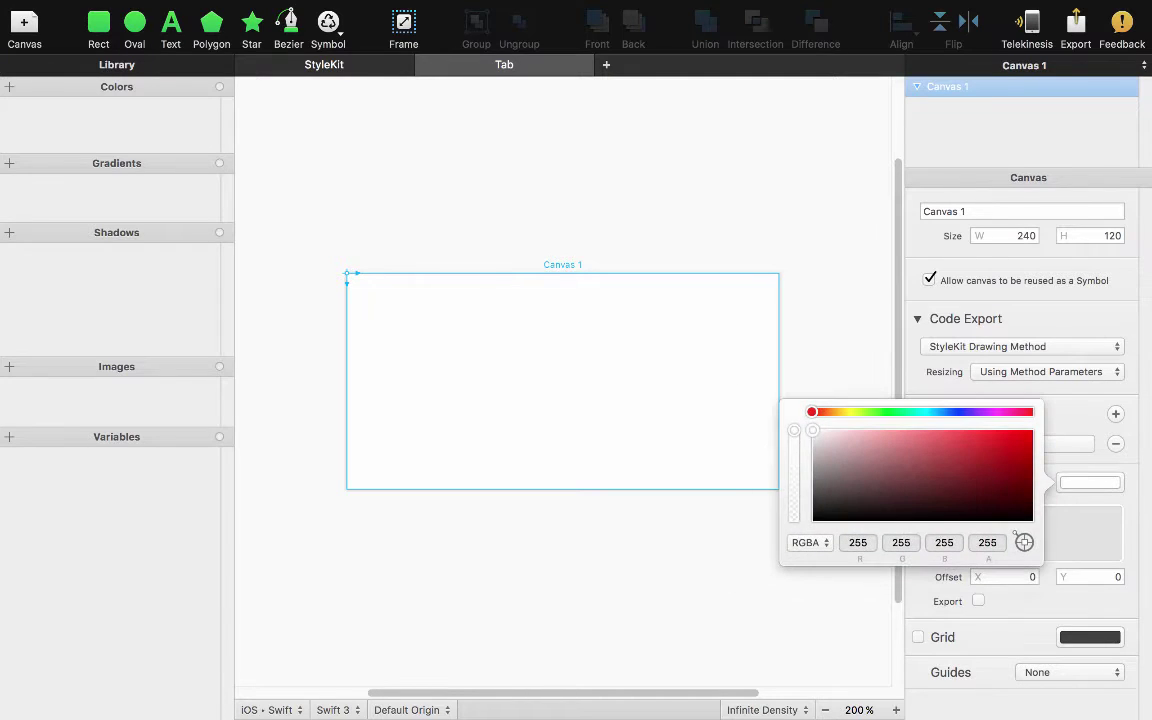
mouse_move(812, 430)
left_mouse_down()
mouse_move(812, 443)
mouse_move(792, 437)
left_mouse_up()
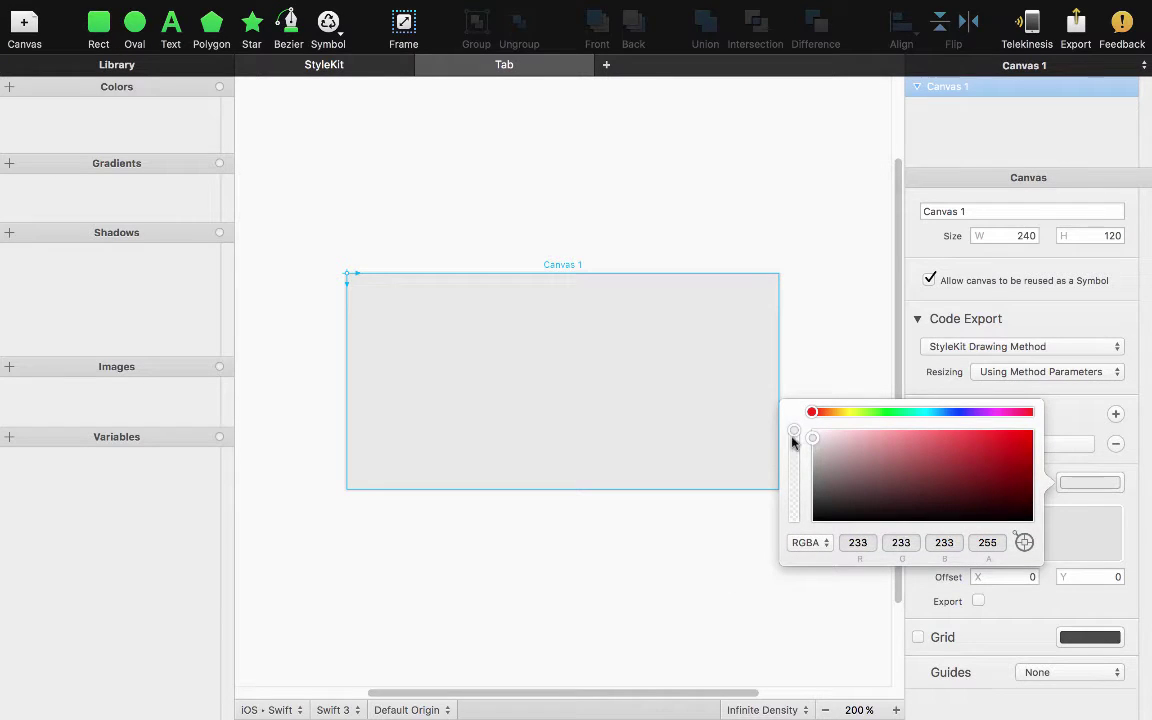
Draw a rectangle across the middle of the canvas with corner radius 20.
left_click(811, 300)
left_click(98, 24)
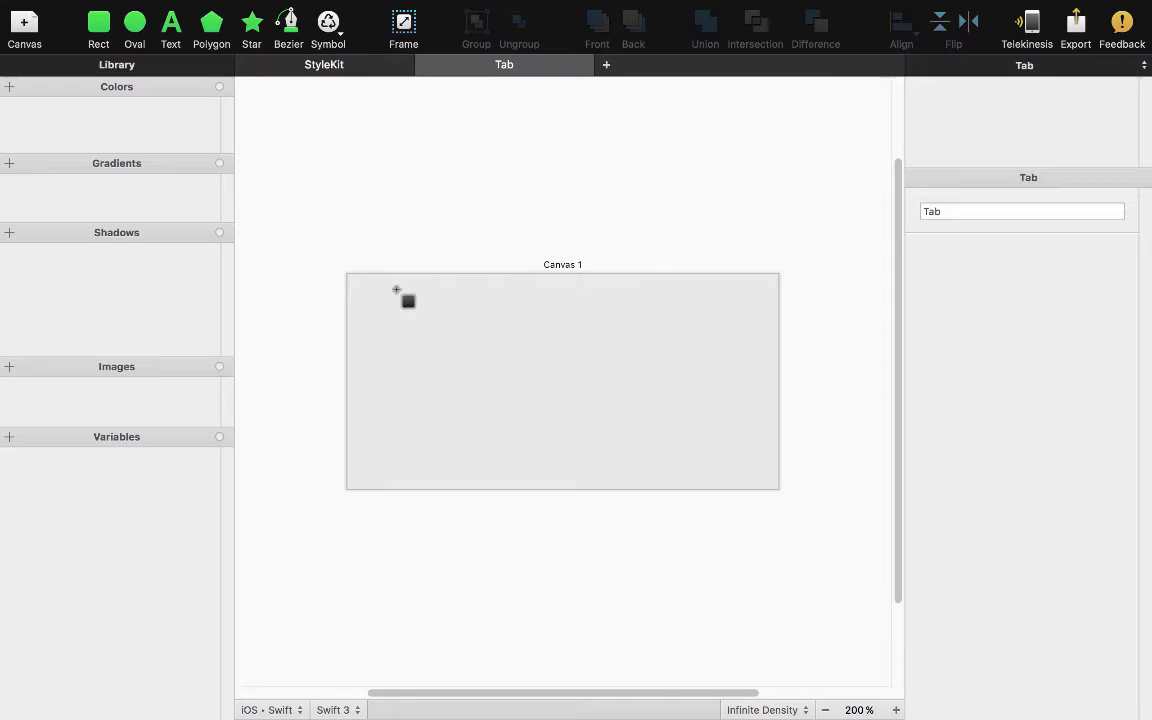
mouse_move(403, 346)
left_mouse_down()
mouse_move(739, 437)
mouse_move(737, 453)
left_mouse_up()
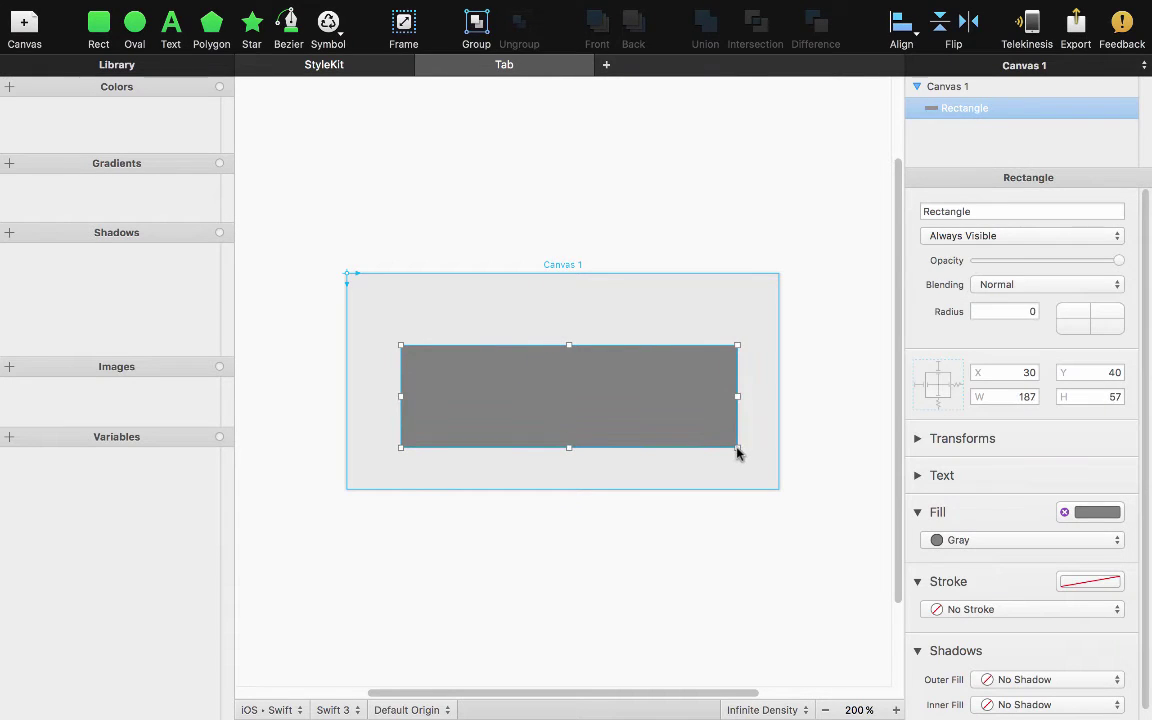
left_click(1023, 309)
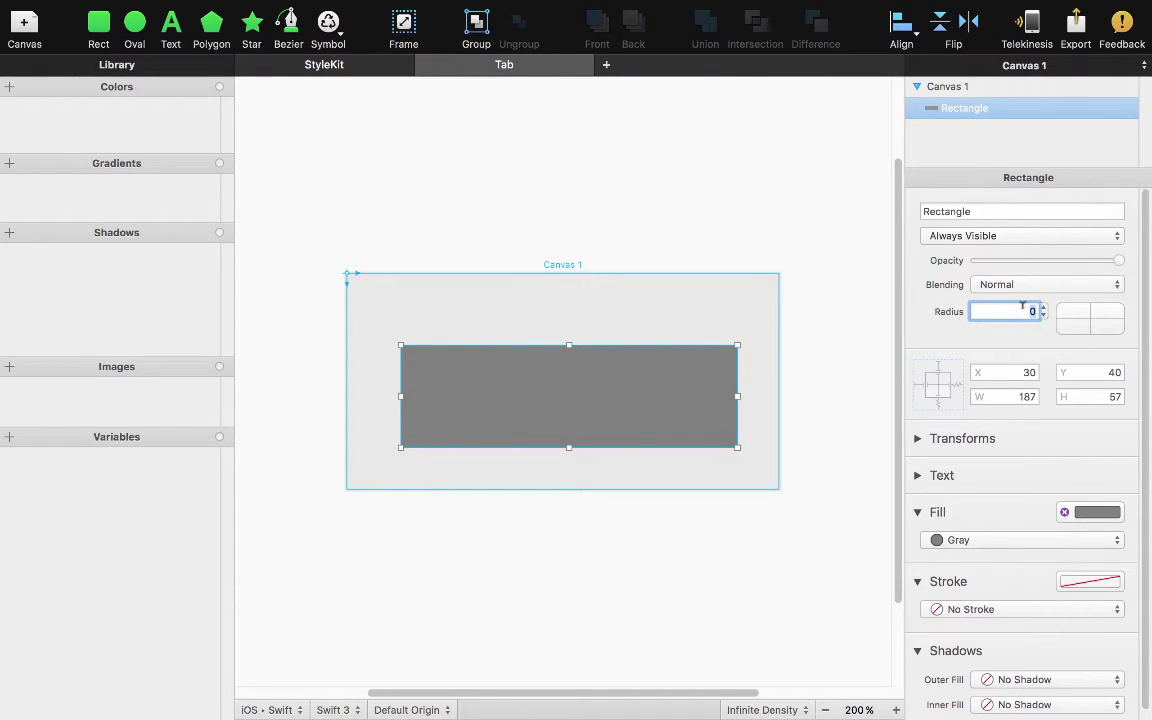
type("20")
key("Return")
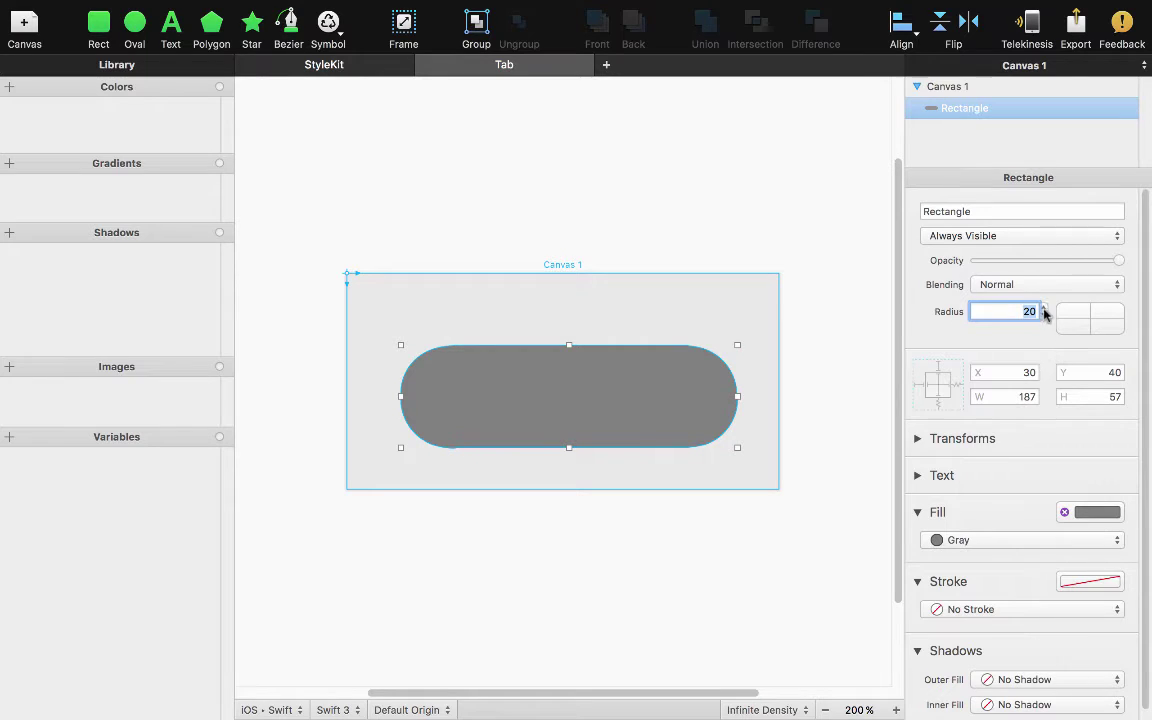
Raise the rectangle's top edge and increase its corner radius to 22.
left_click(566, 343)
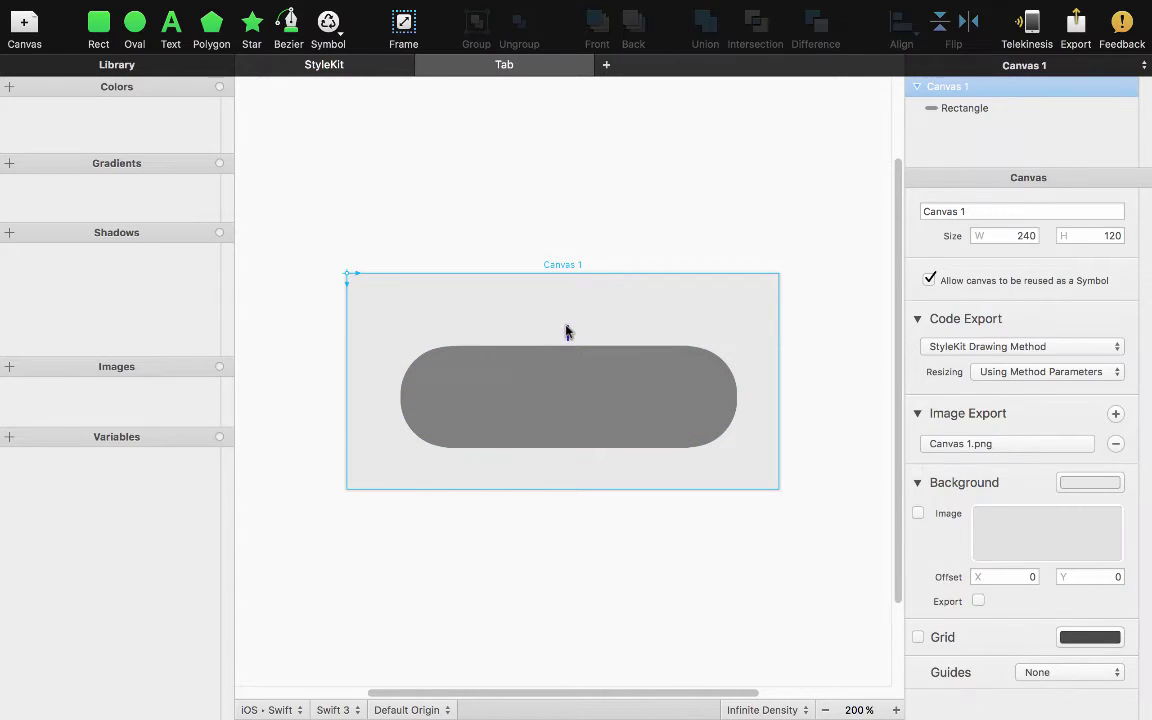
left_click(565, 380)
left_click_drag(569, 344, 569, 330)
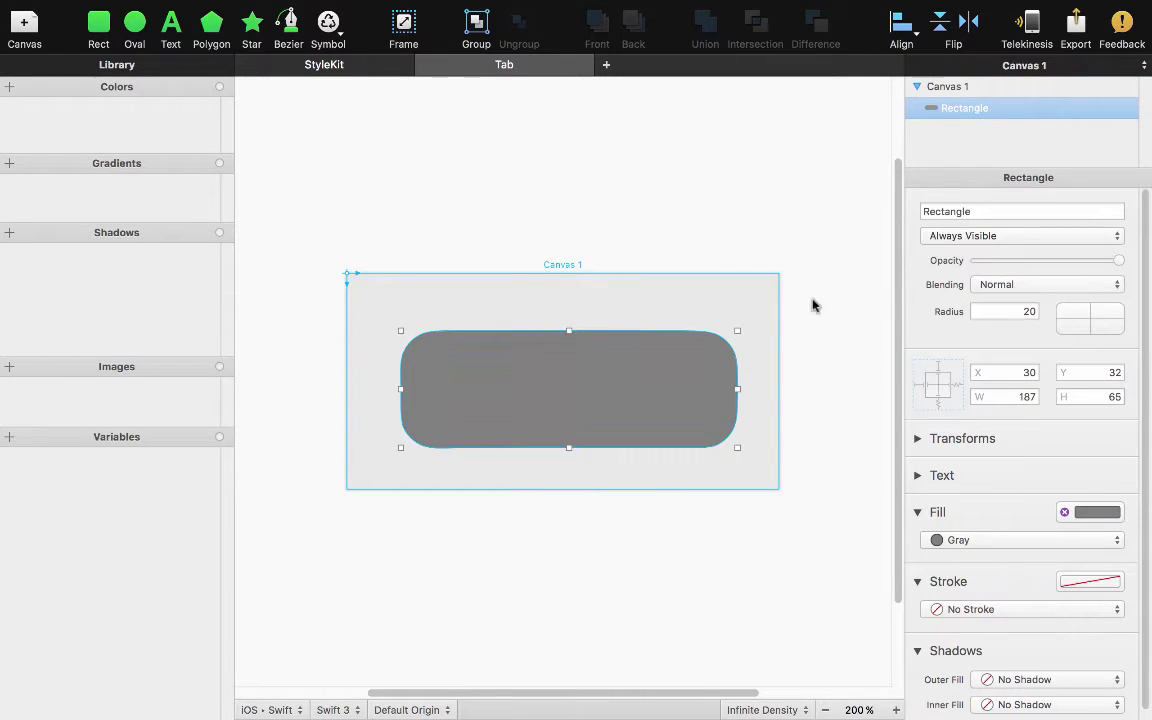
left_click(1044, 308)
left_click(1044, 308)
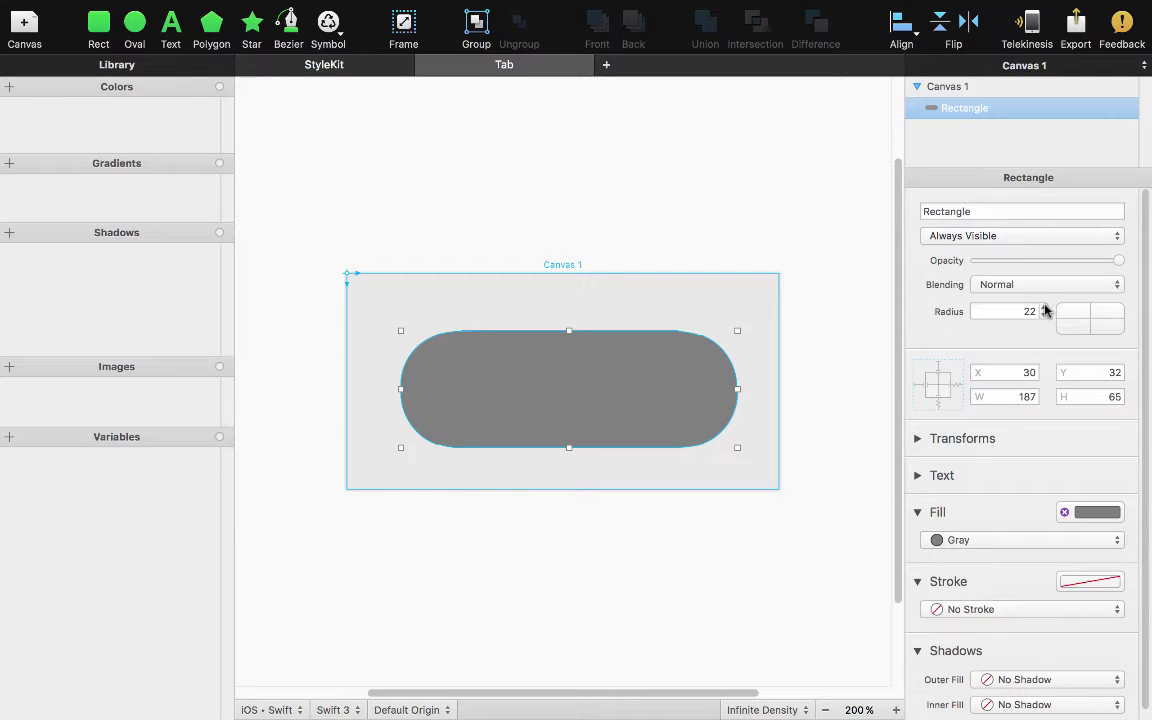
Centre the rectangle vertically and horizontally on the canvas.
left_click(902, 36)
left_click(924, 98)
left_click(901, 28)
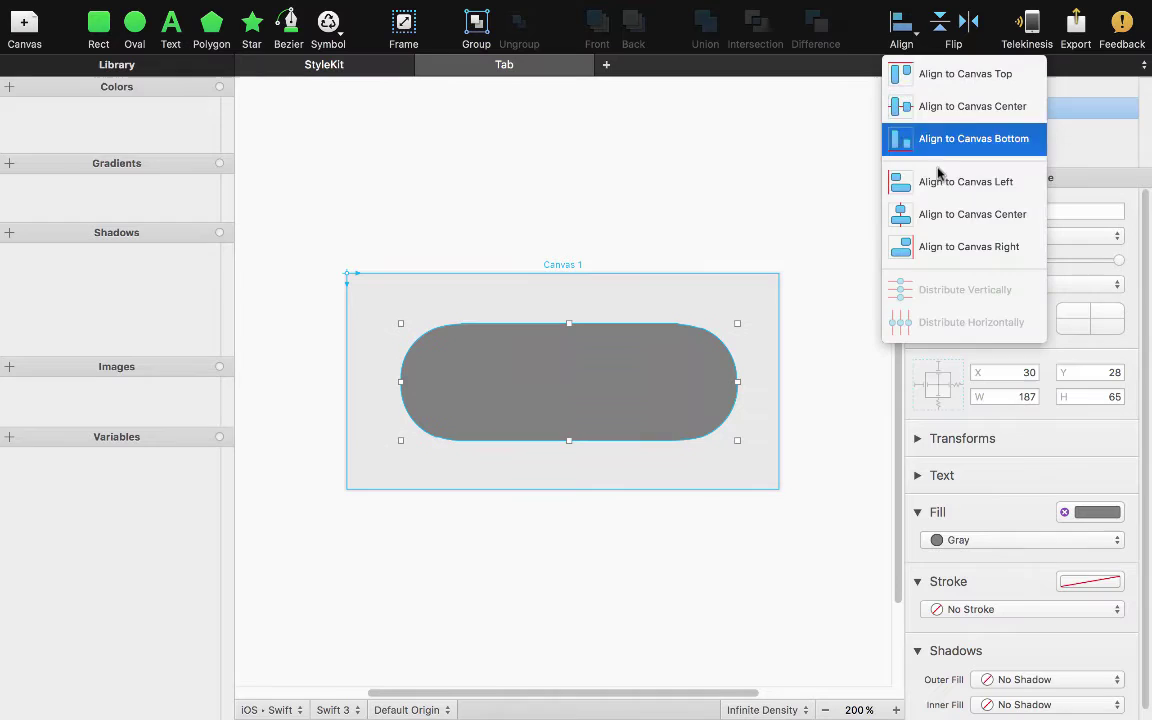
left_click(943, 212)
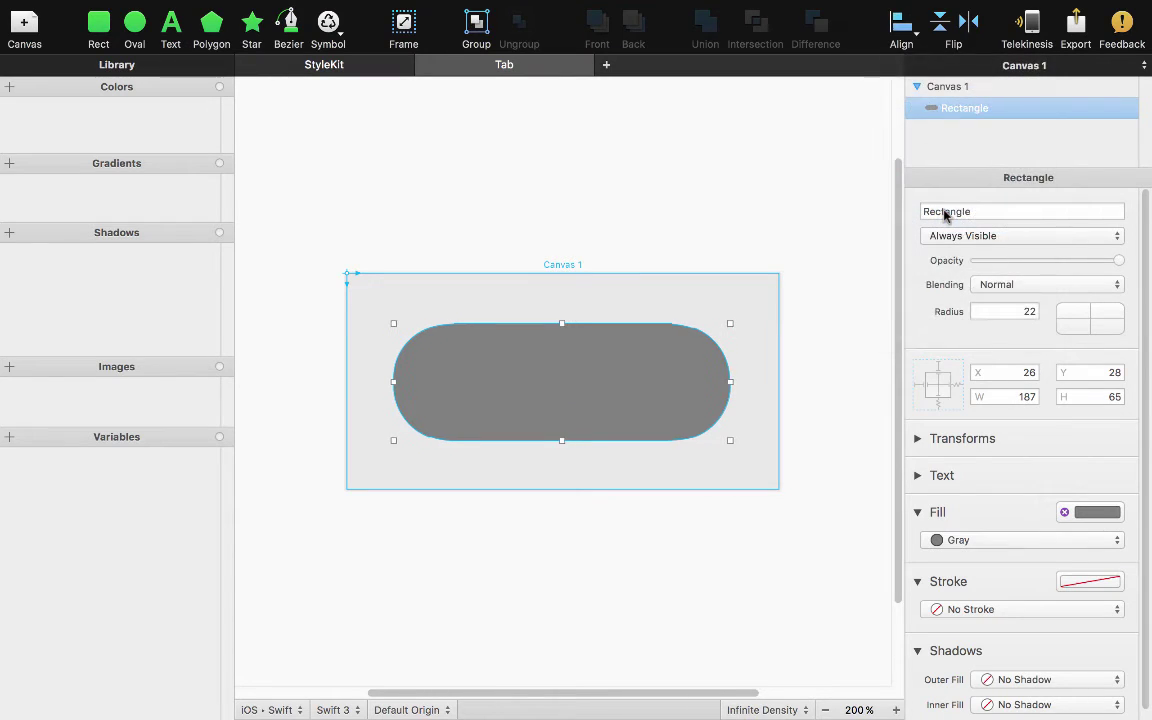
Fill the pill with a new magenta library colour (239, 27, 131).
left_click(1065, 513)
left_click(1009, 471)
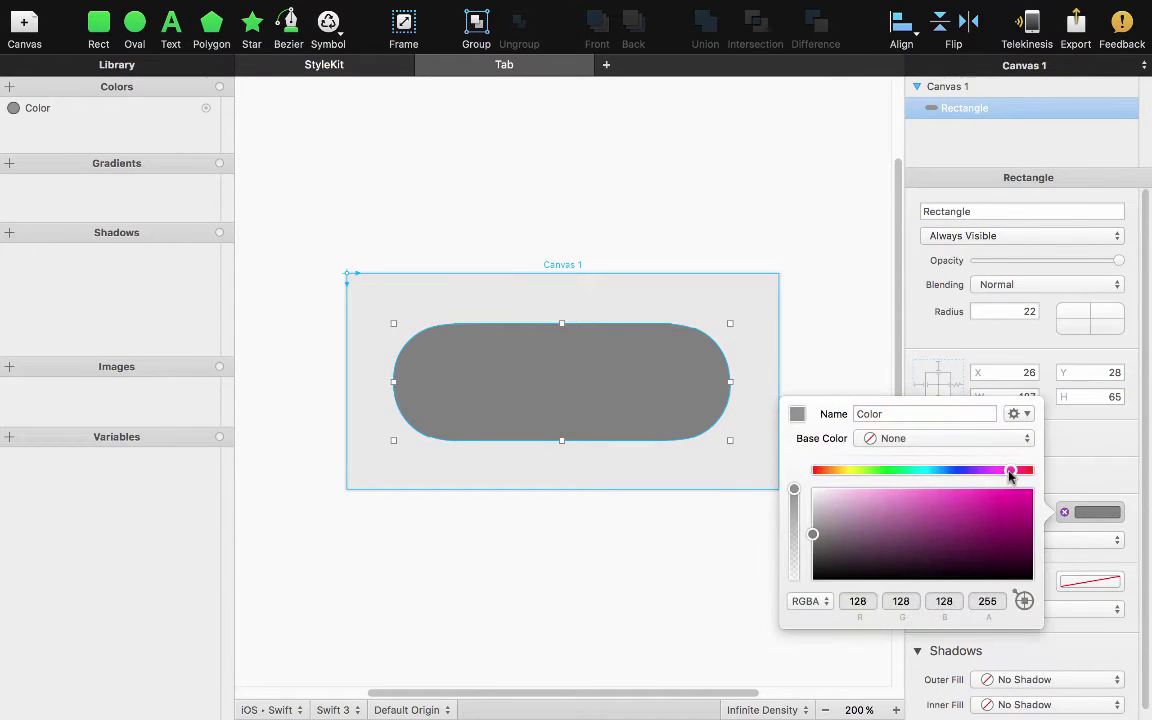
left_click_drag(995, 490, 1016, 471)
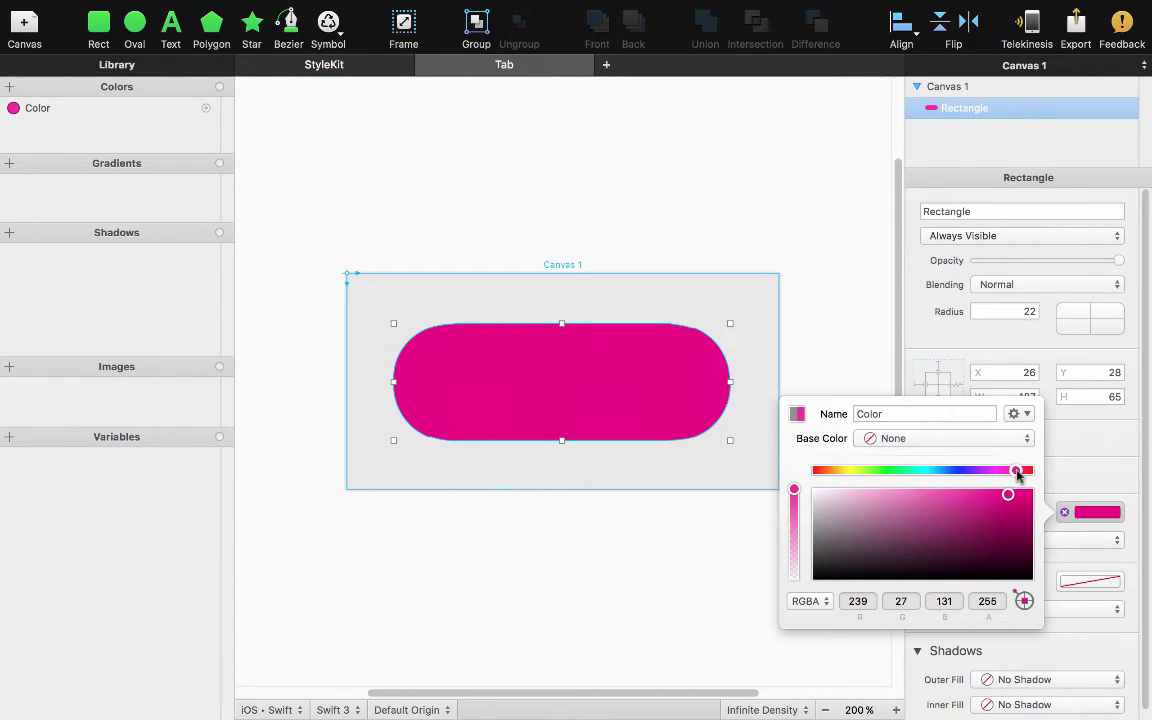
left_click(1116, 480)
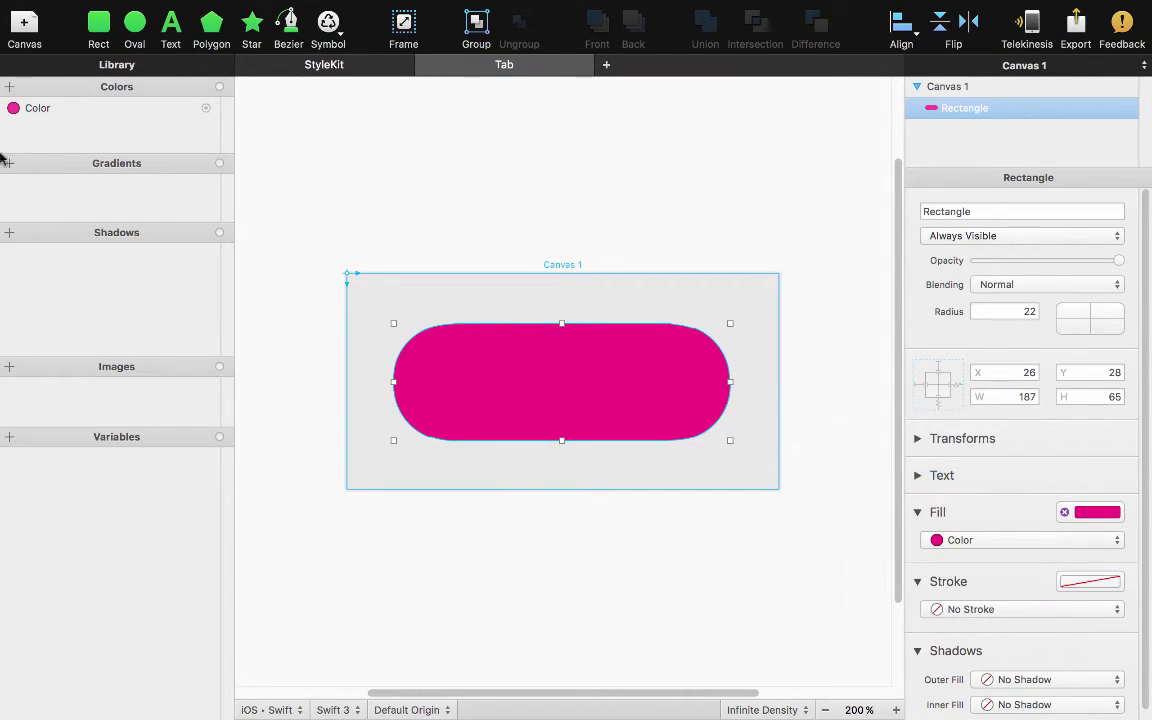
Add a second library colour named White (255, 255, 255).
left_click(9, 86)
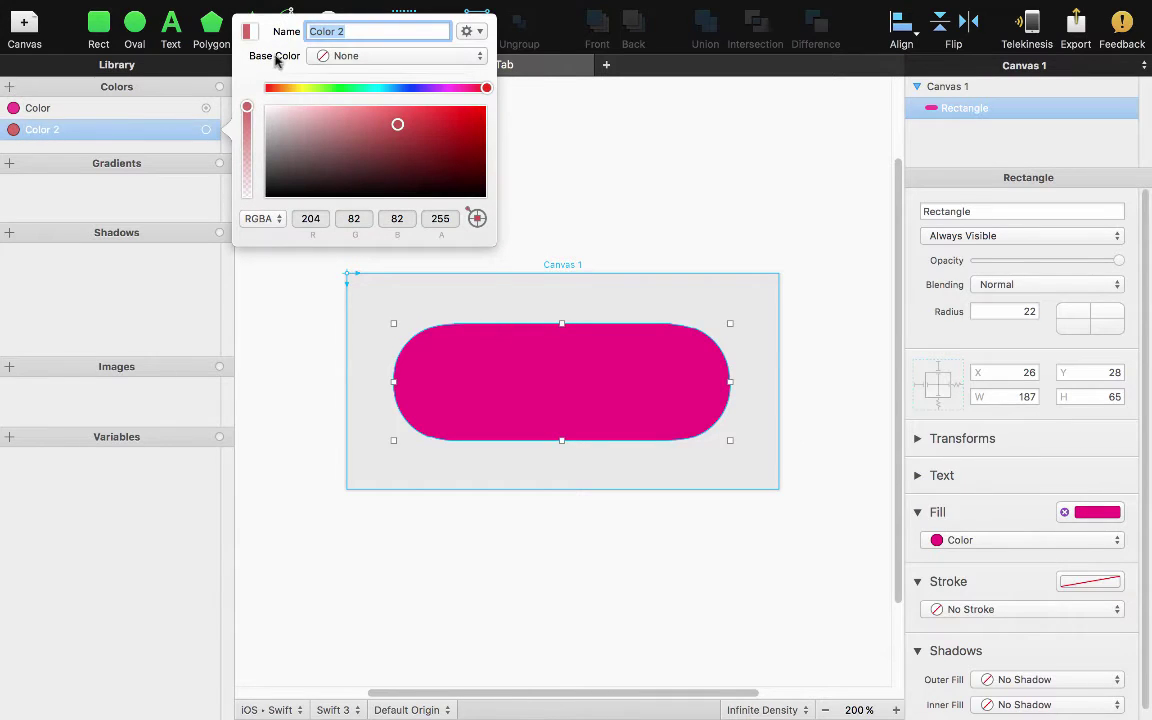
type("White")
key("Return")
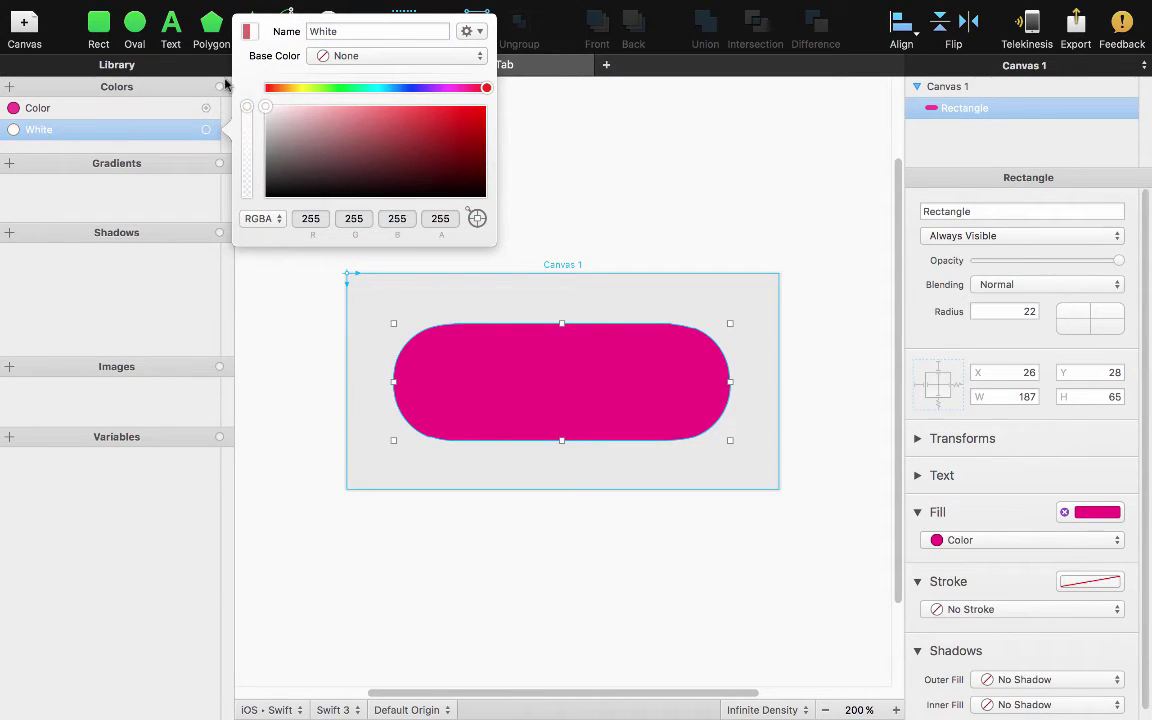
left_click(600, 184)
Draw a circle over the pill's left end and fill it with the White colour.
left_click(143, 26)
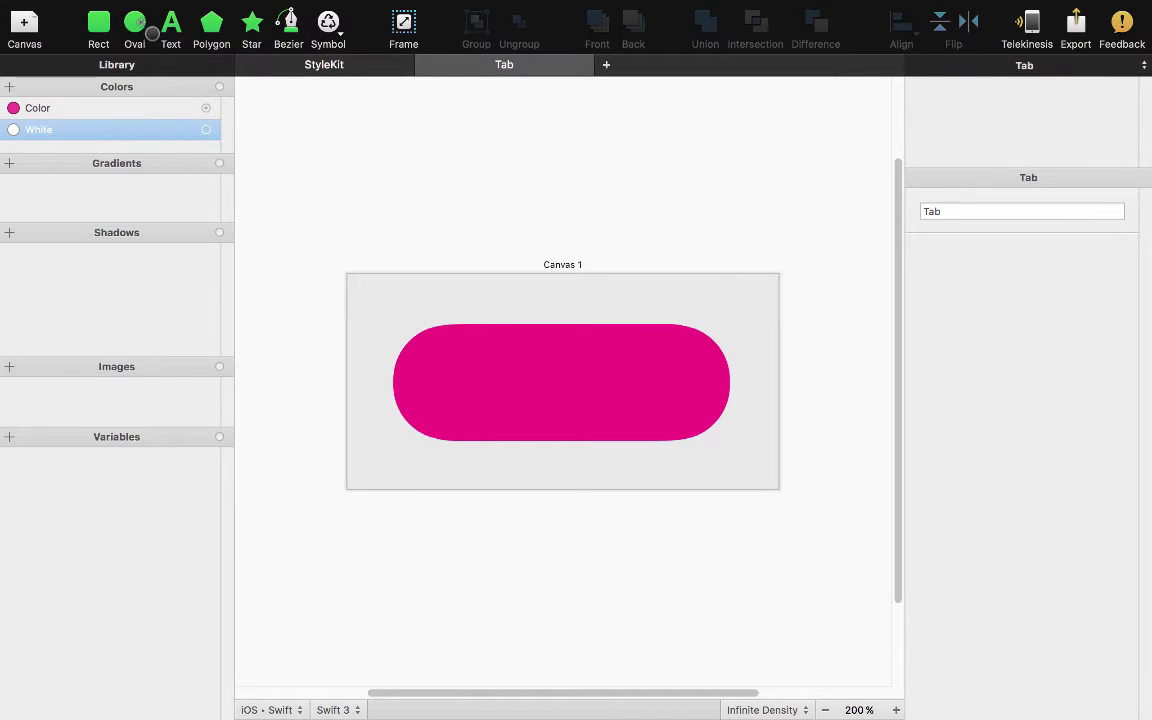
left_click(372, 312)
left_click_drag(374, 316, 484, 456)
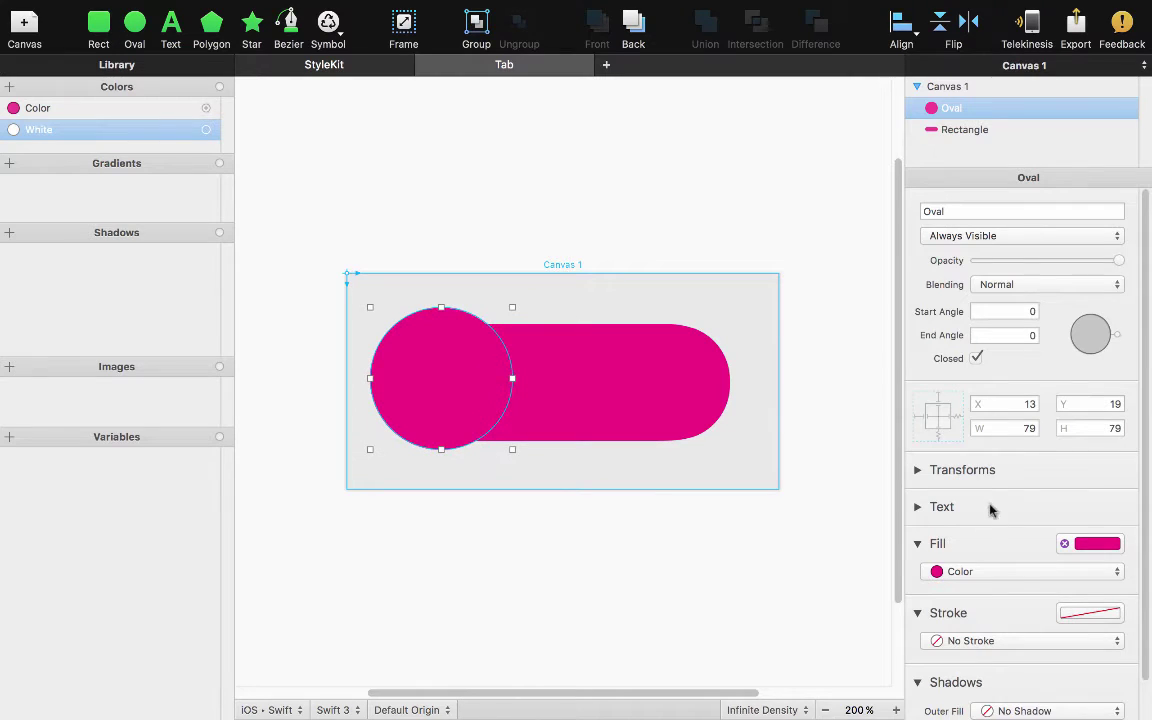
left_click(995, 571)
left_click(985, 593)
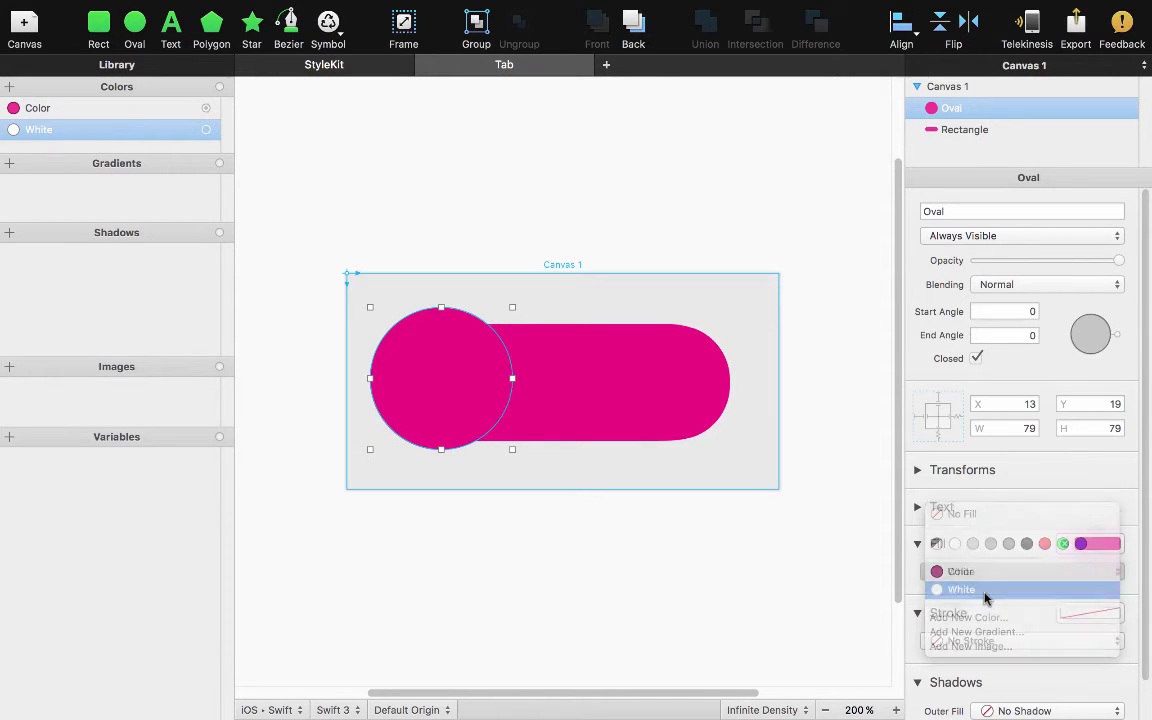
Nudge the 79×79 circle to X 15, Y 21.
left_click_drag(396, 380, 393, 386)
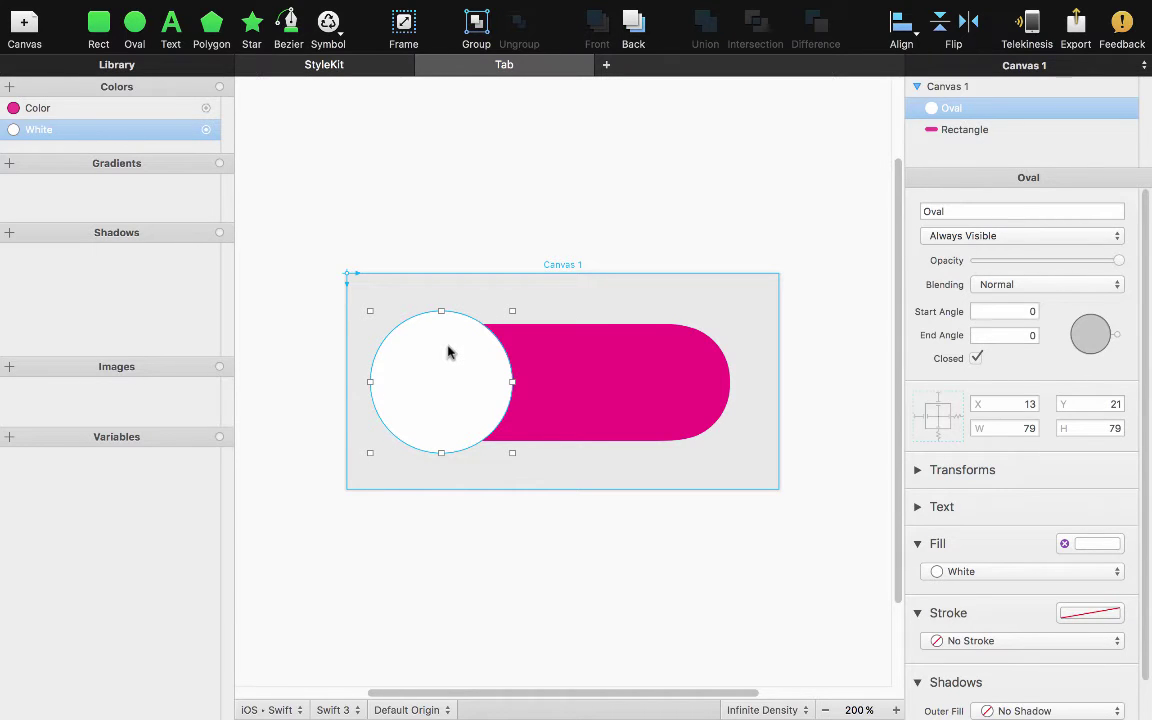
left_click_drag(1034, 404, 1044, 404)
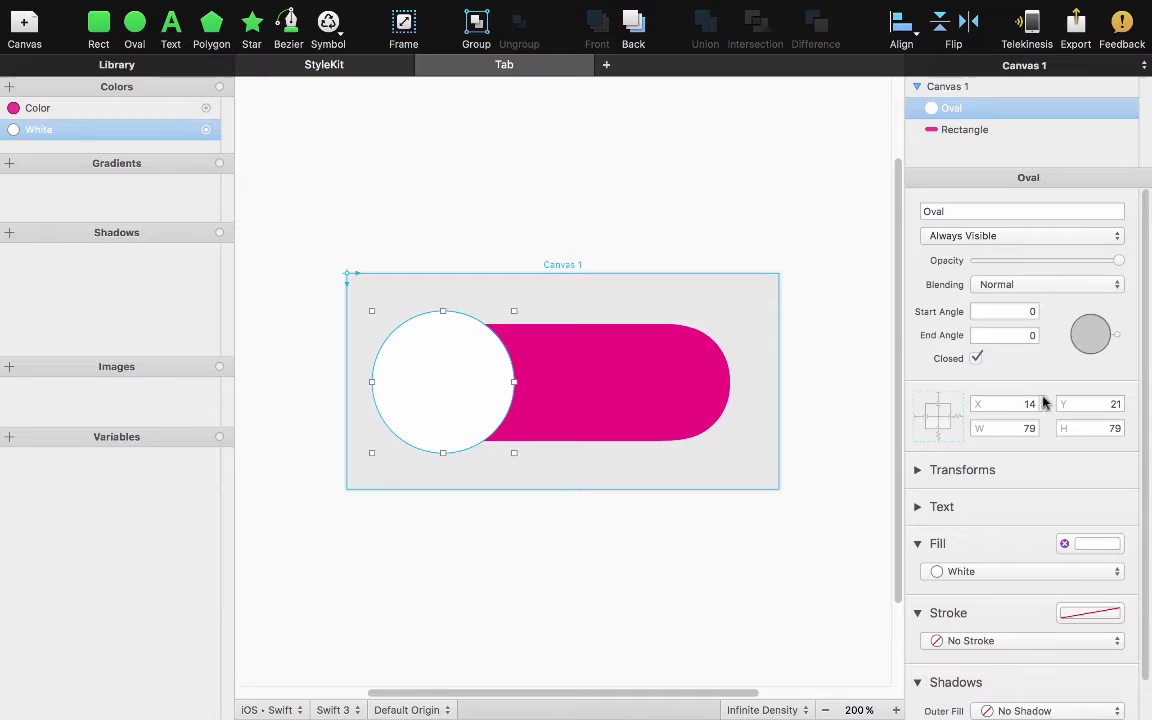
left_click_drag(1042, 401, 1041, 404)
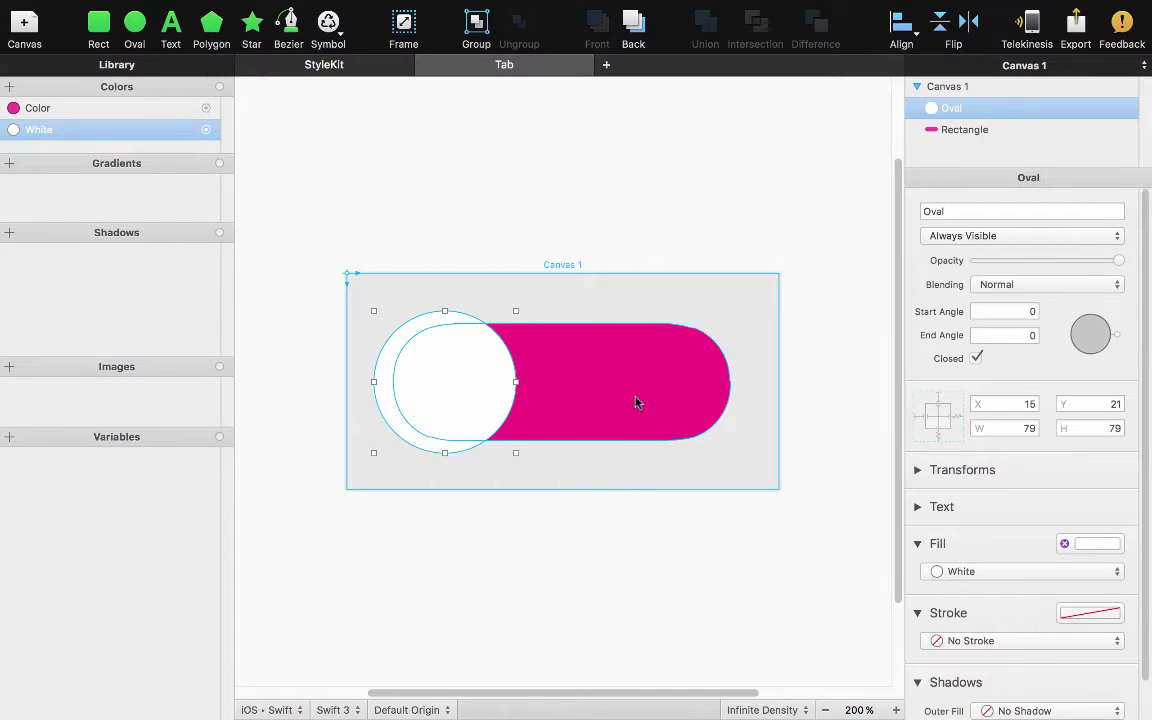
Give the knob a new outer shadow with X offset −1.
scroll(1030, 540, "down", 2)
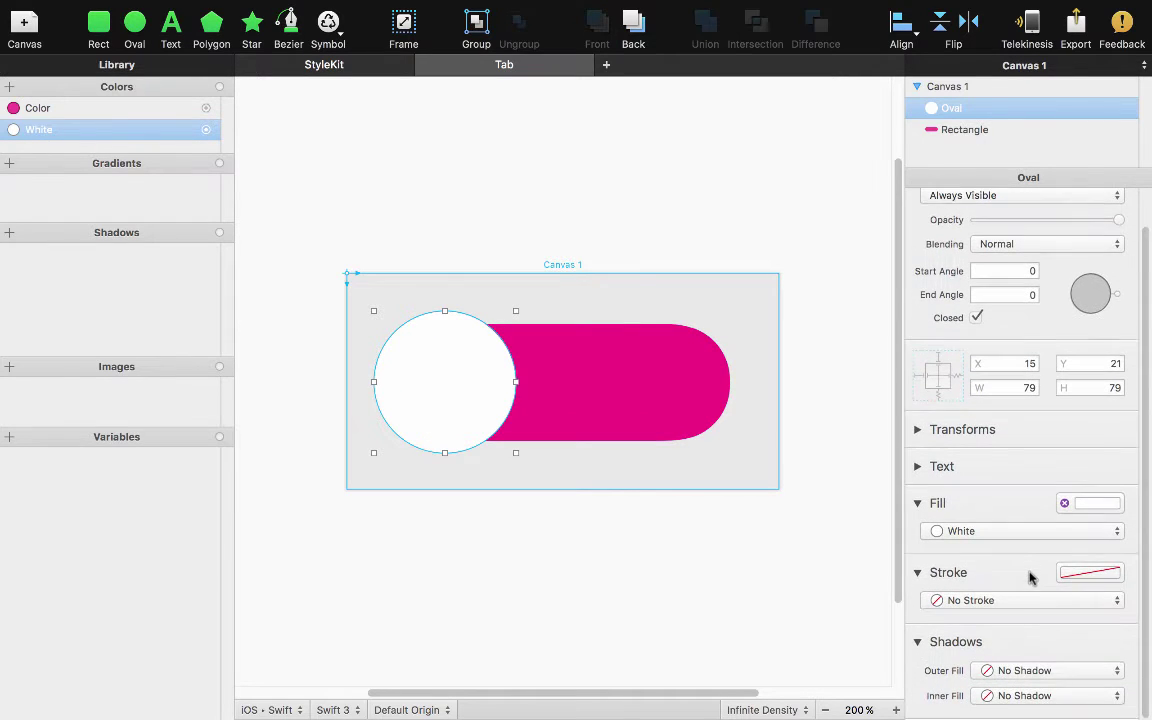
left_click(1021, 670)
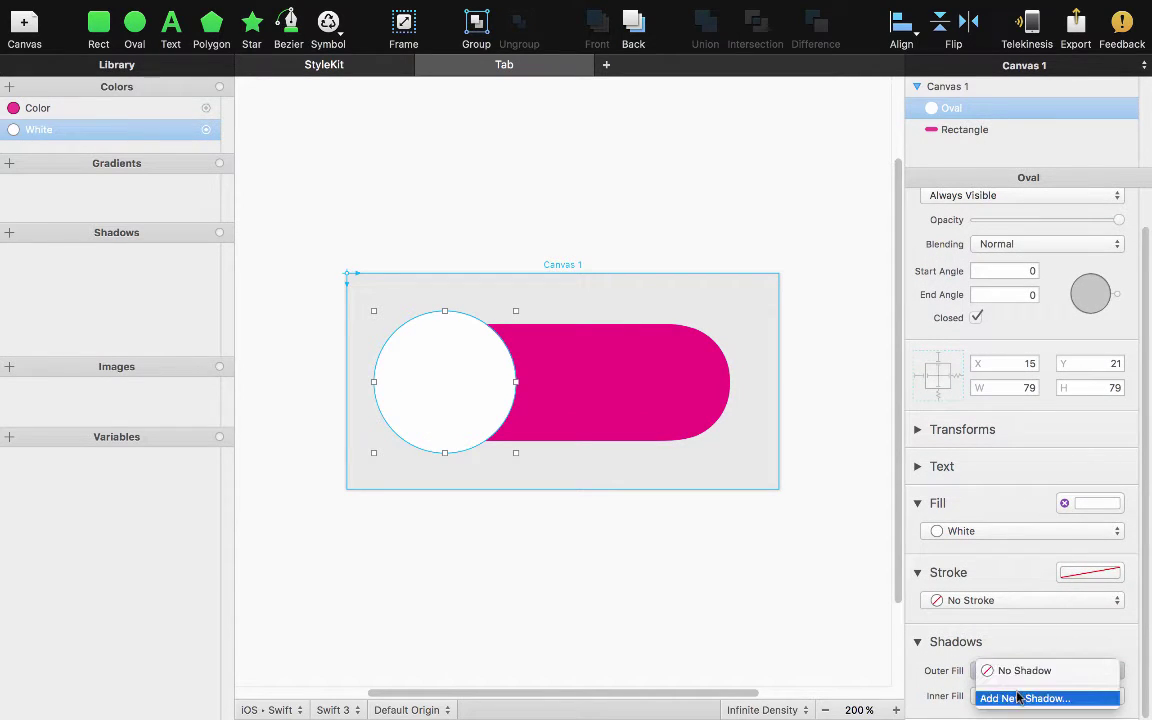
left_click(1019, 698)
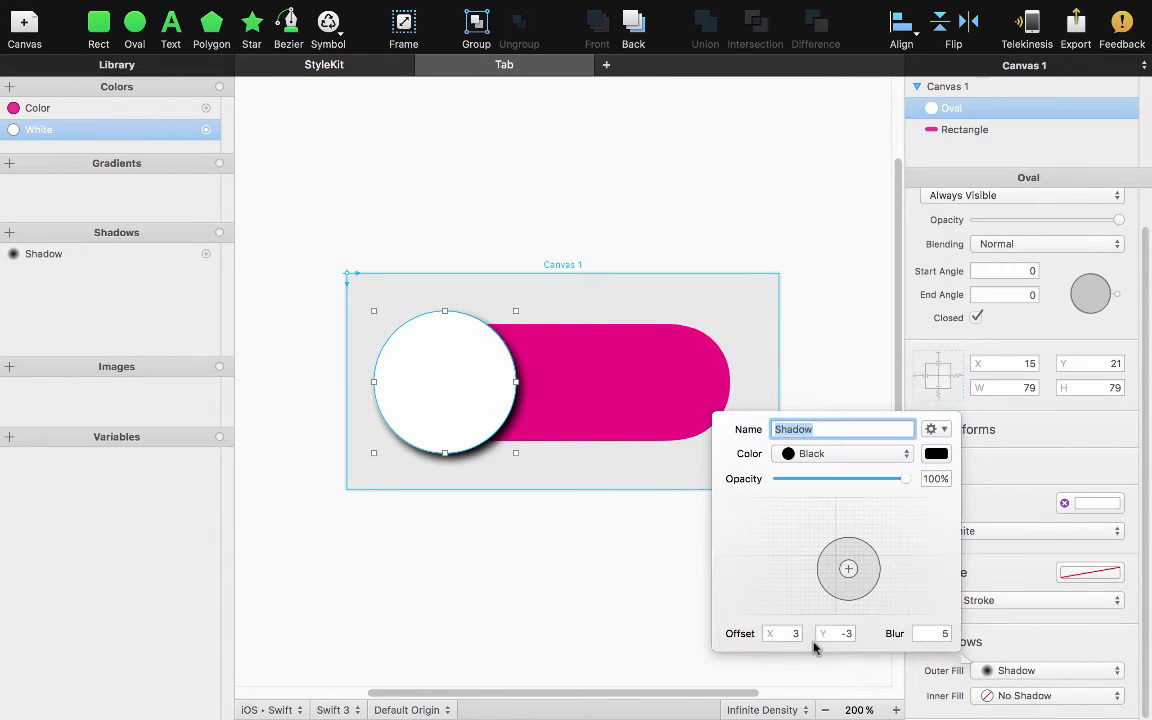
left_click(807, 637)
left_click(807, 637)
left_click(807, 637)
left_click(807, 637)
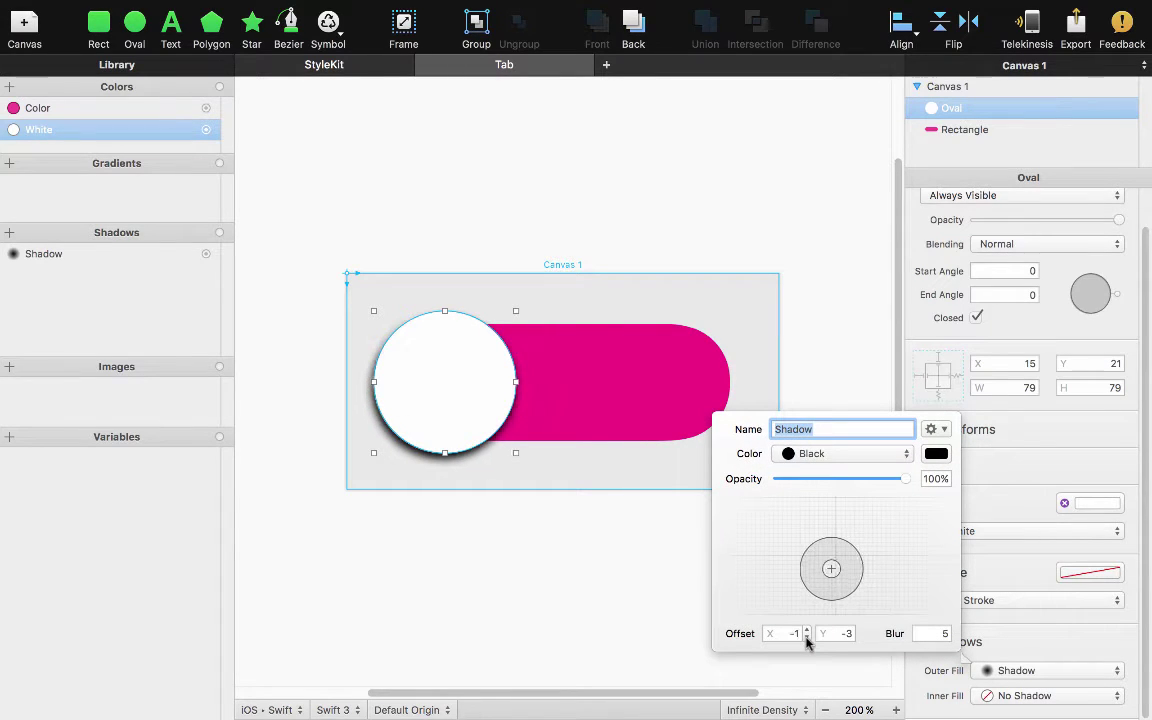
Lighten the knob's shadow to about 47% opacity.
left_click(856, 479)
left_click_drag(856, 479, 838, 479)
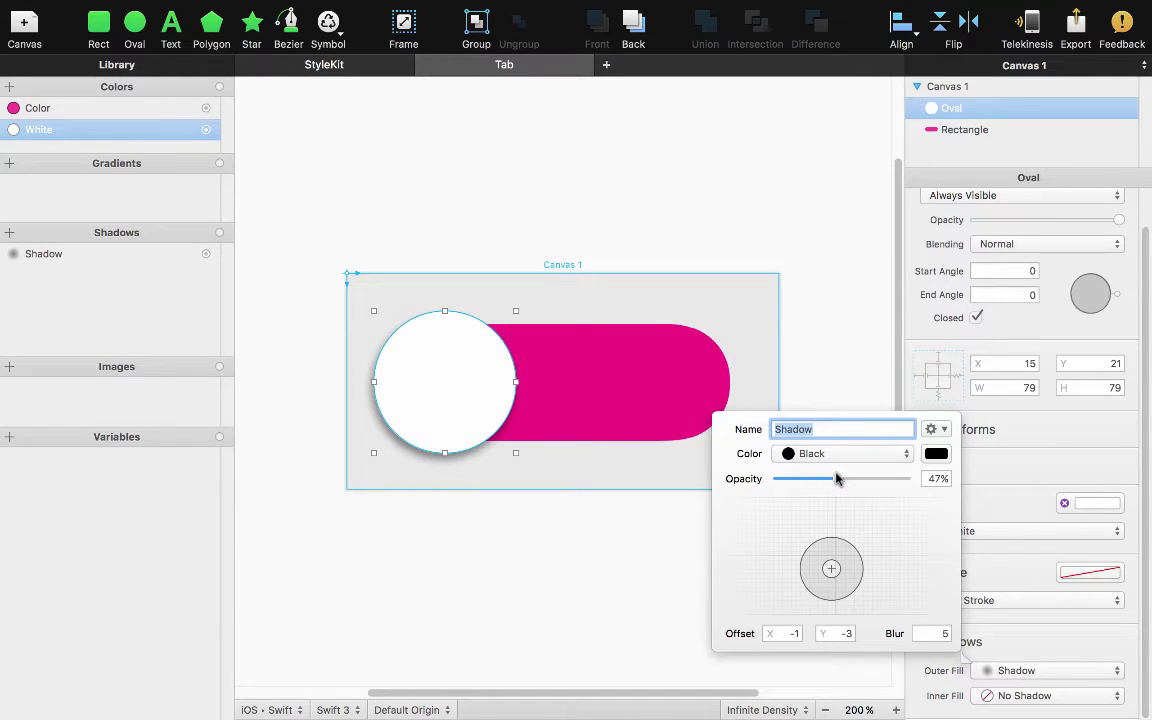
left_click(550, 571)
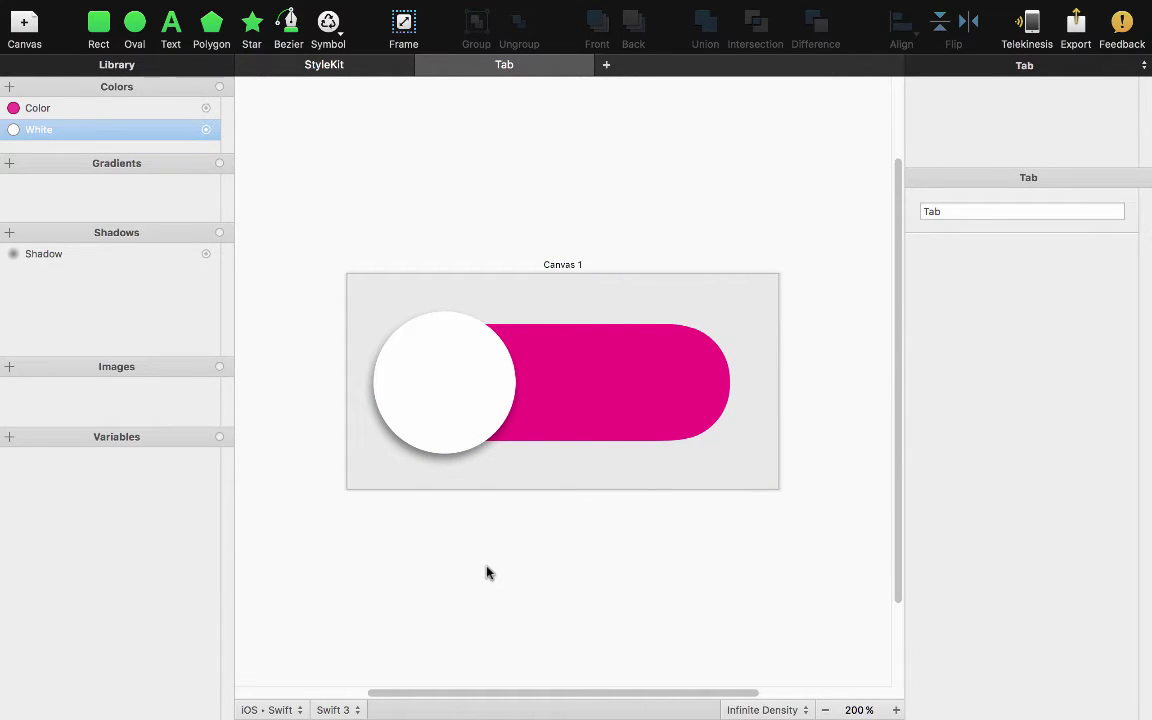
Create a Number variable xPos with value 15.
left_click(465, 388)
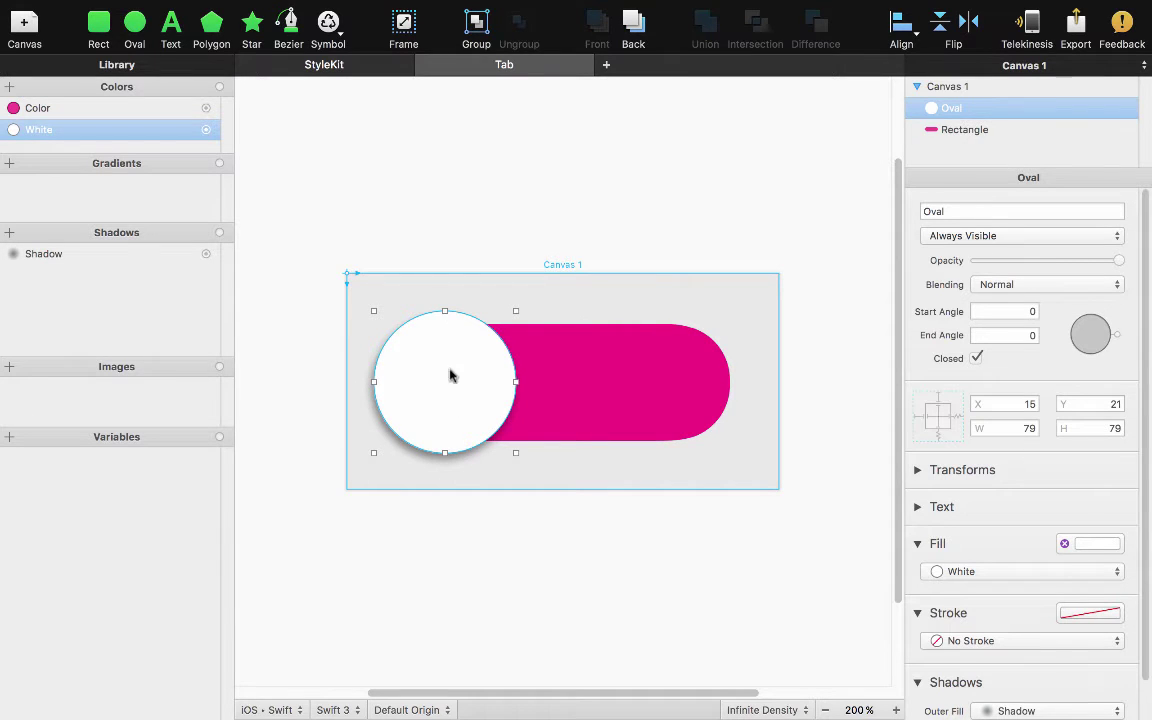
left_click(9, 437)
left_click(40, 463)
type("xP")
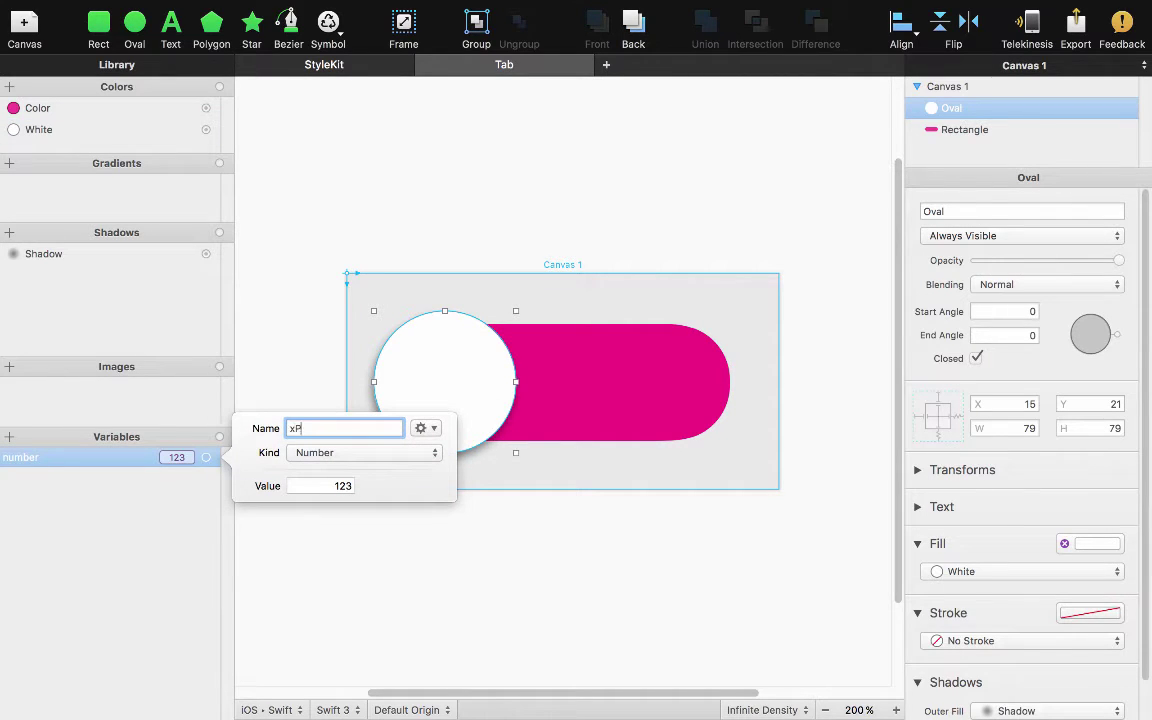
type("os")
key("Tab")
type("1")
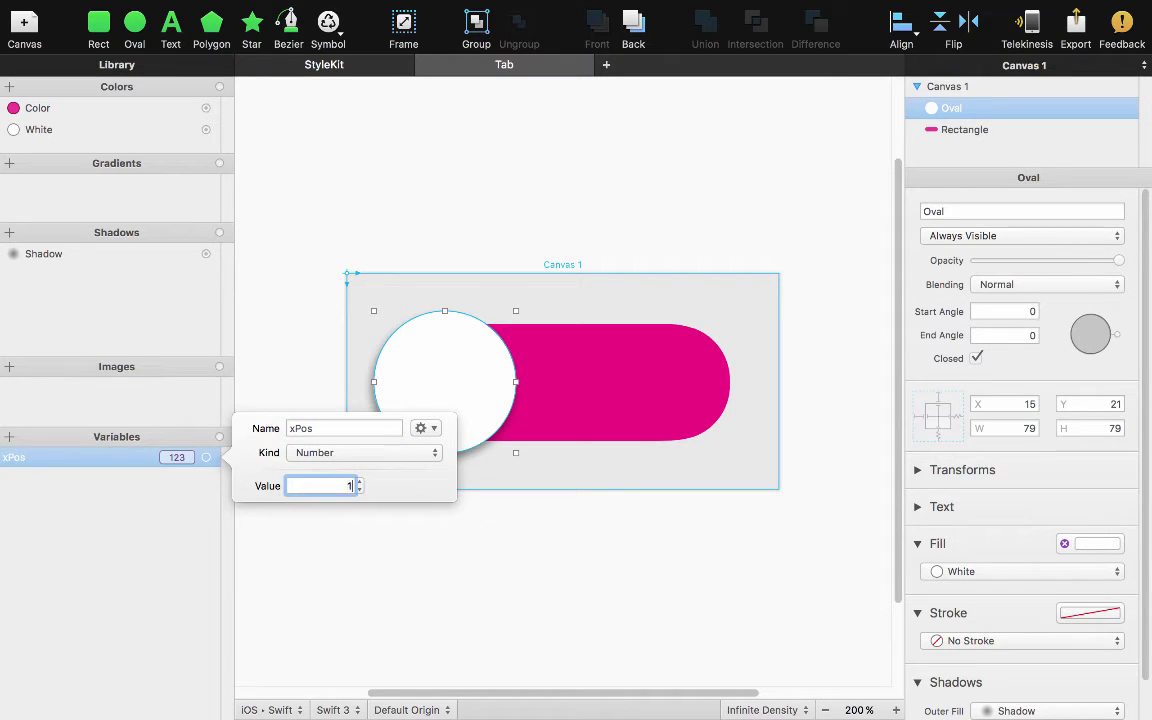
key("Return")
left_click(159, 517)
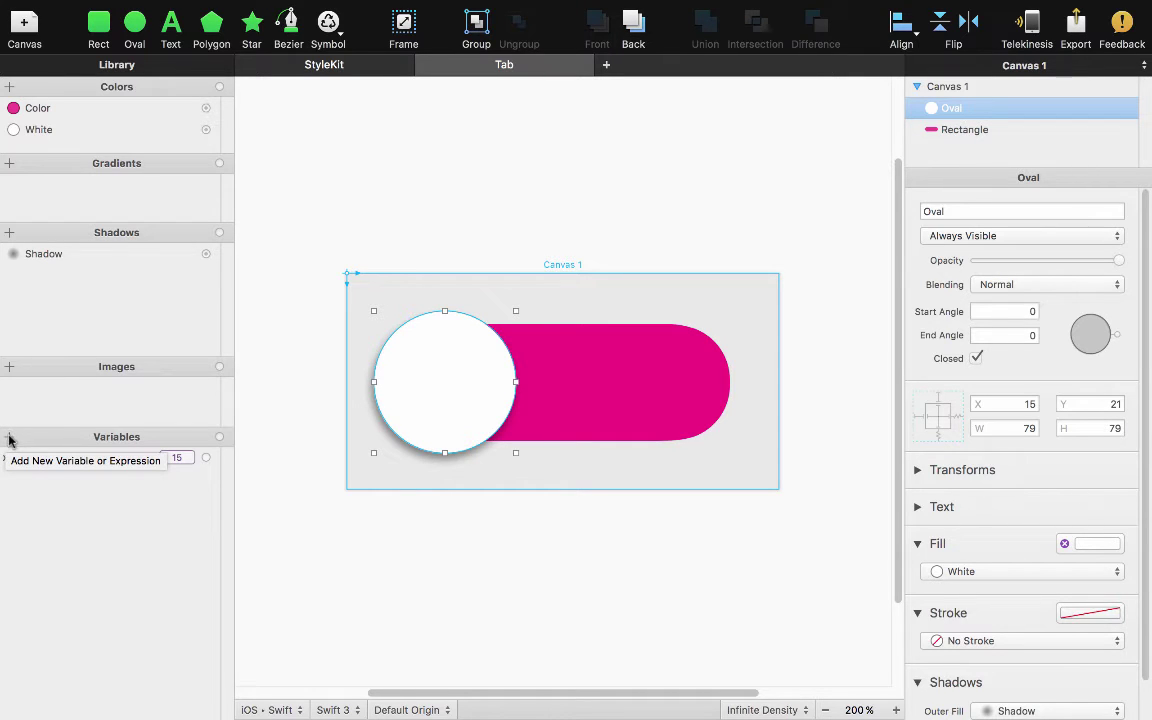
Create a Number variable xMin with value 15.
left_click(10, 437)
left_click(47, 463)
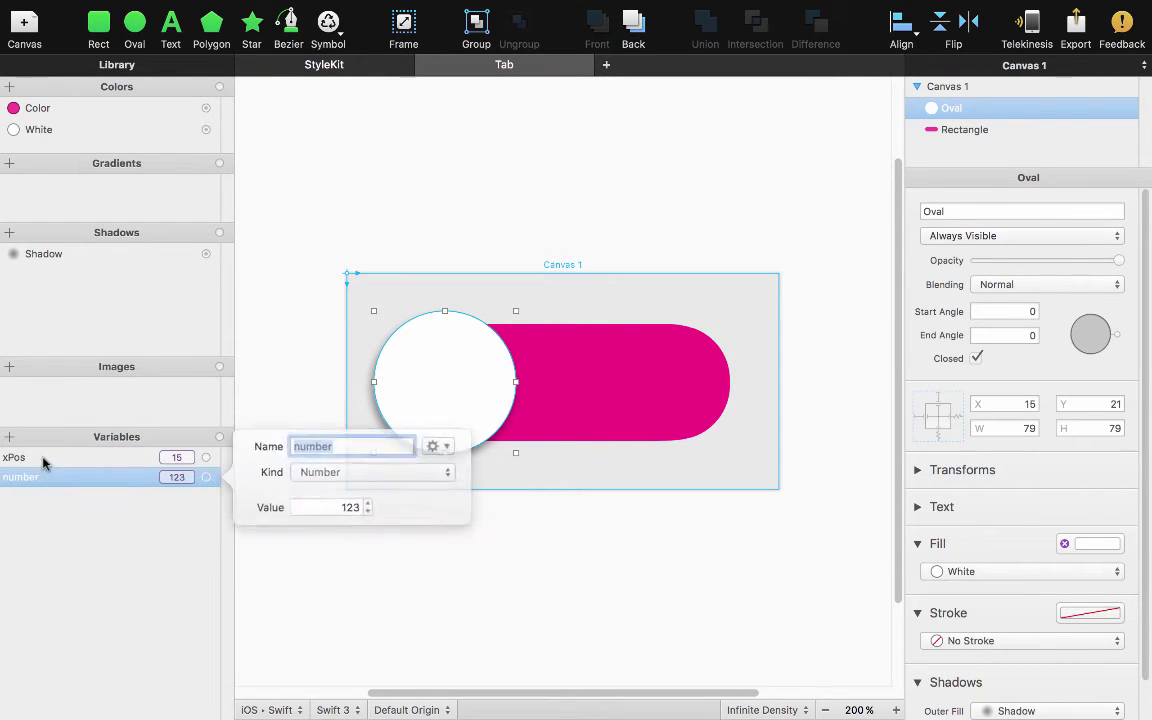
type("xMin")
key("Tab")
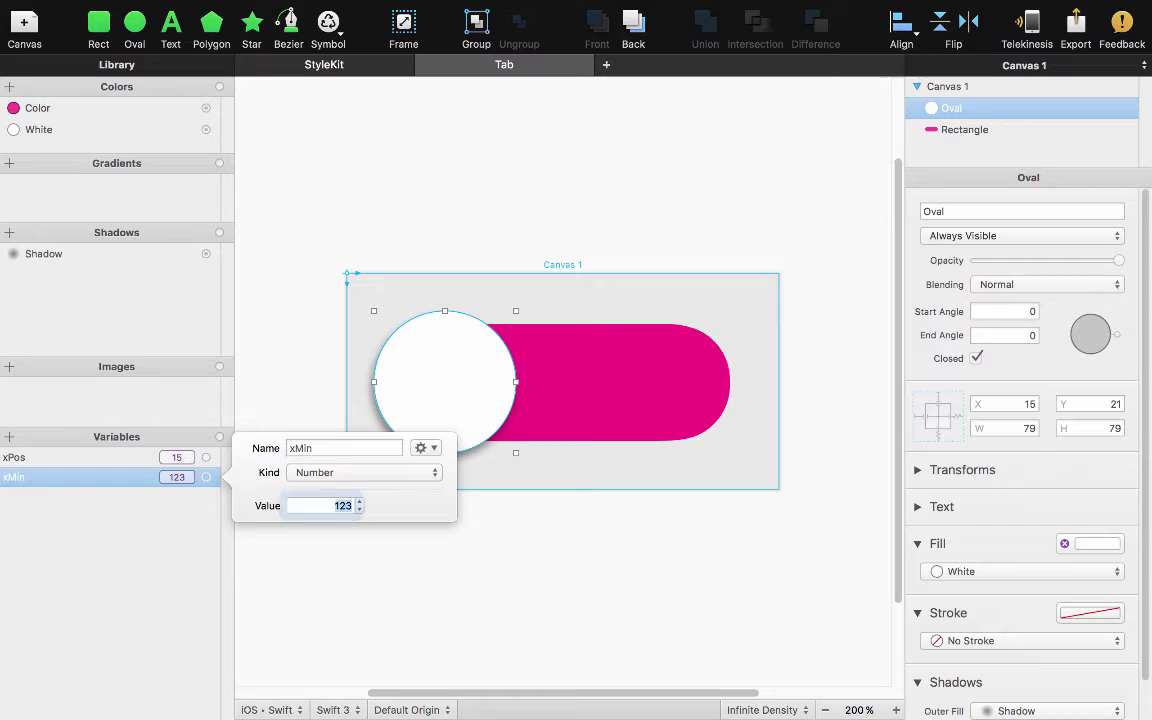
type("15")
key("Return")
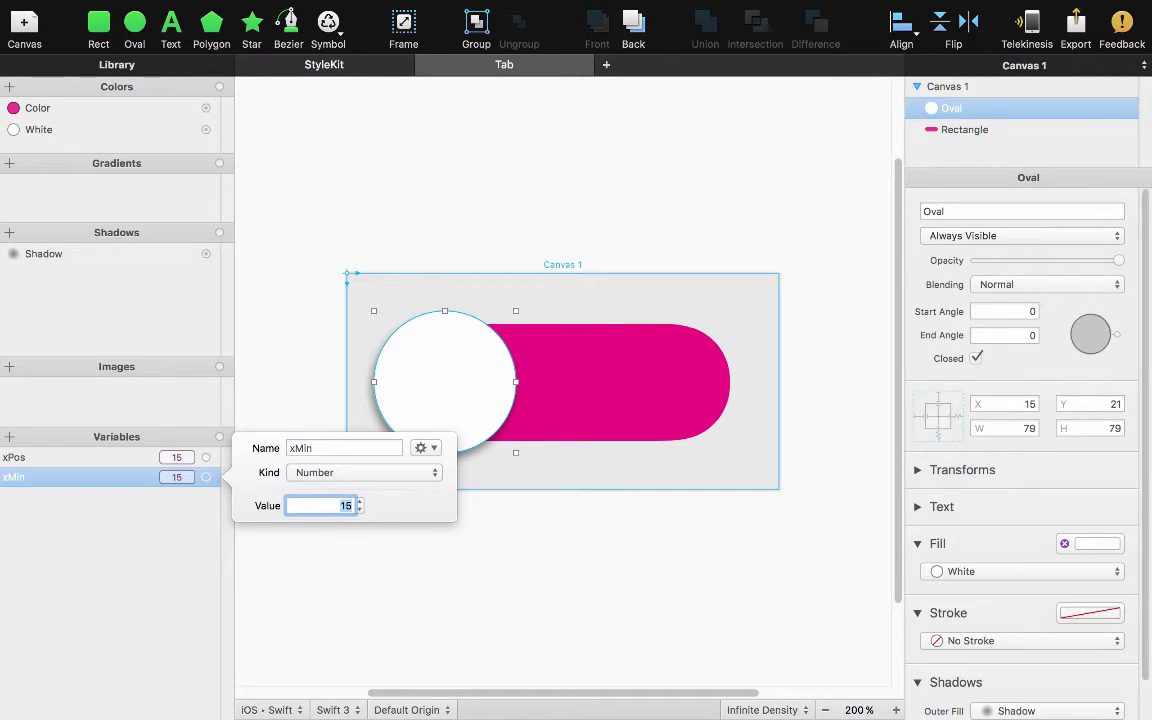
left_click(100, 540)
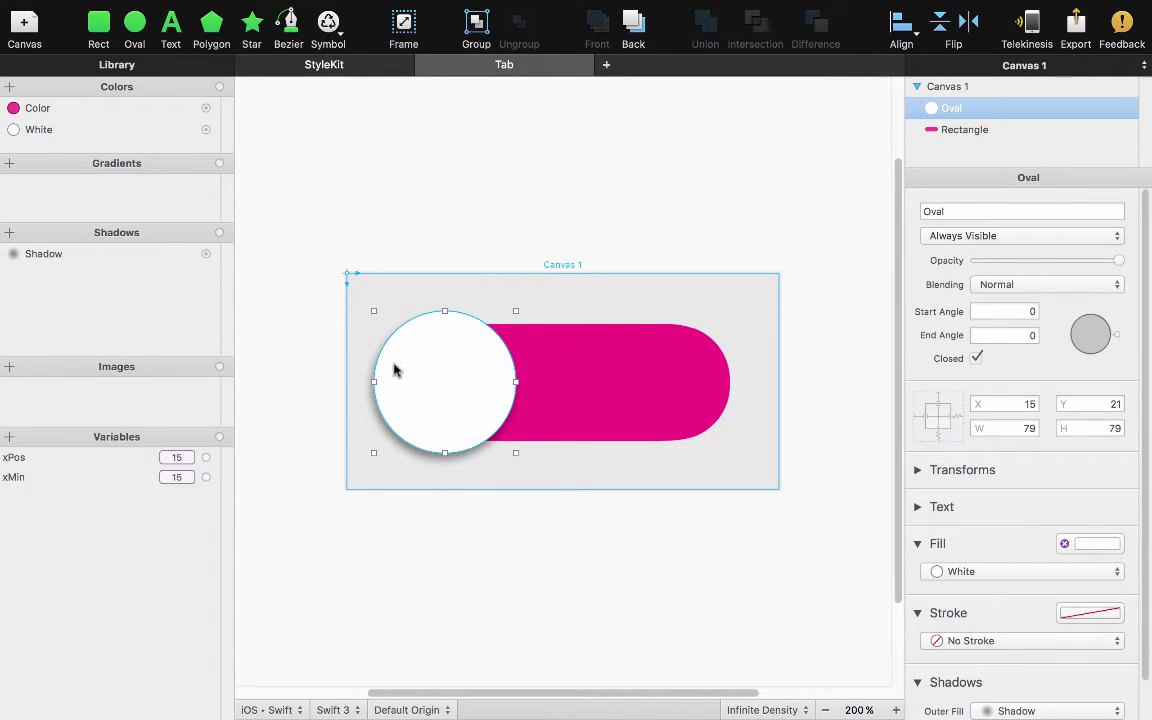
Nudge the white knob to the toggle's right end at X 145.
key("shift+Right")
key("shift+Right")
key("shift+Right")
key("shift+Right")
key("shift+Right")
key("shift+Right")
key("shift+Right")
key("shift+Right")
key("shift+Right")
key("shift+Right")
key("shift+Right")
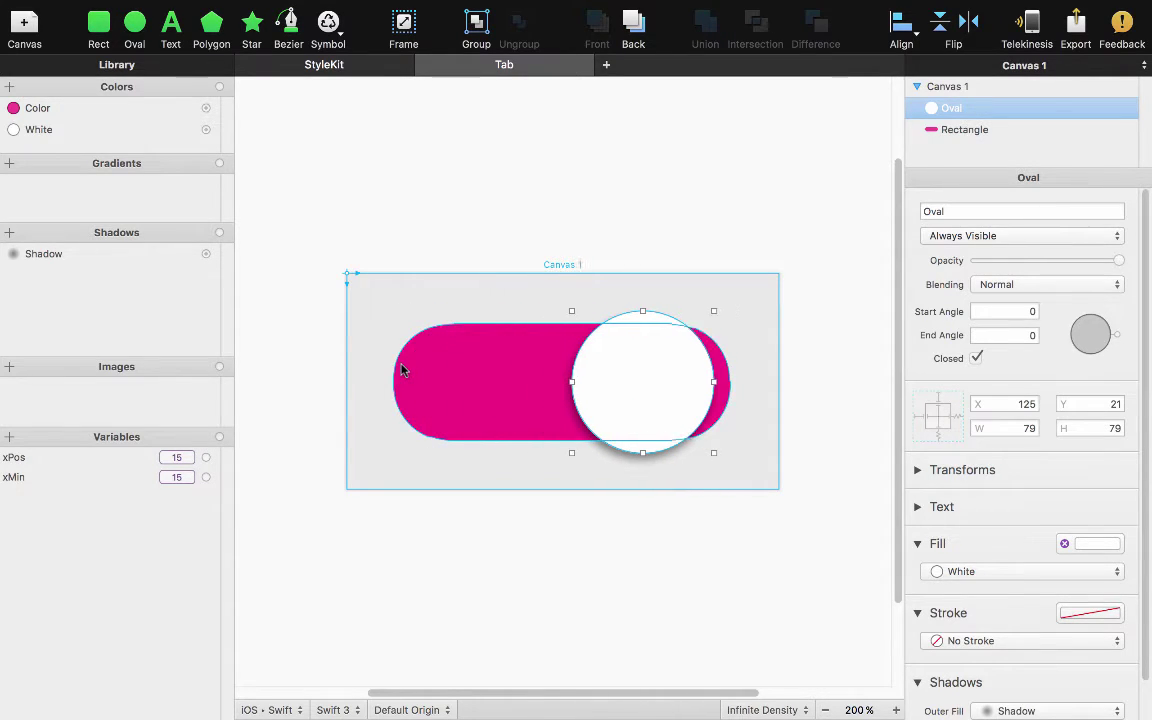
key("Right")
key("Right")
key("Right")
key("Right")
key("Right")
key("Right")
key("Right")
key("Right")
key("Right")
key("Right")
key("Right")
key("Right")
key("Right")
key("Right")
key("Right")
key("Right")
key("Right")
key("Right")
key("Right")
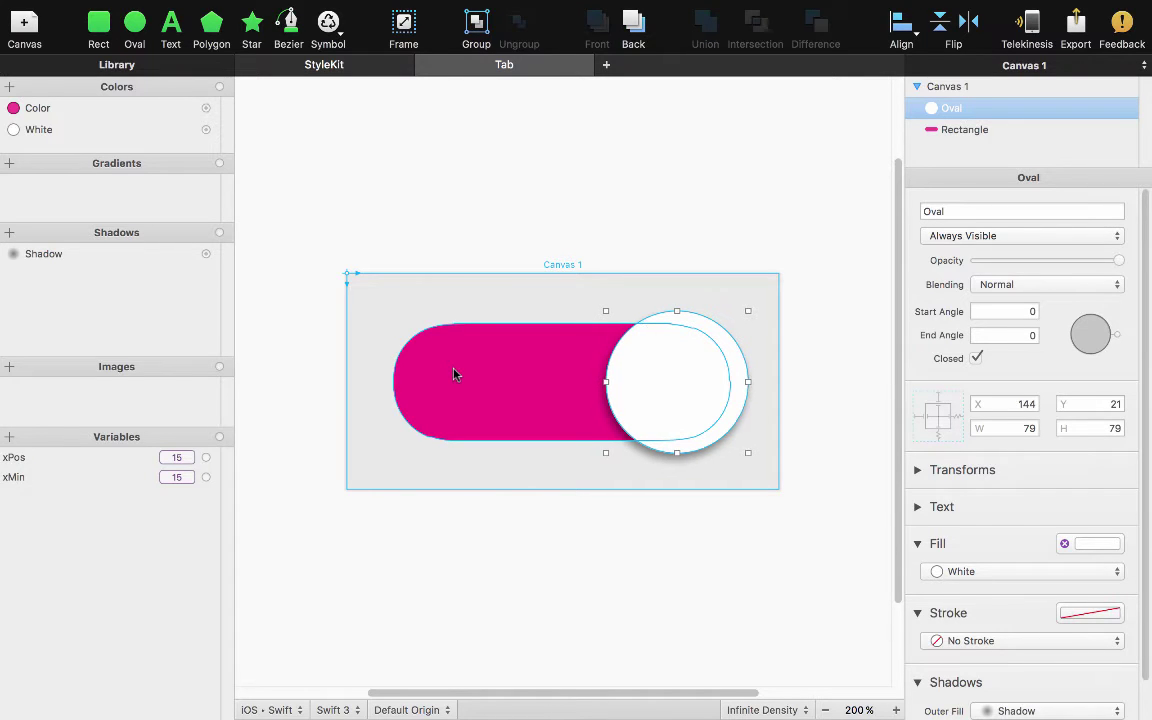
key("Right")
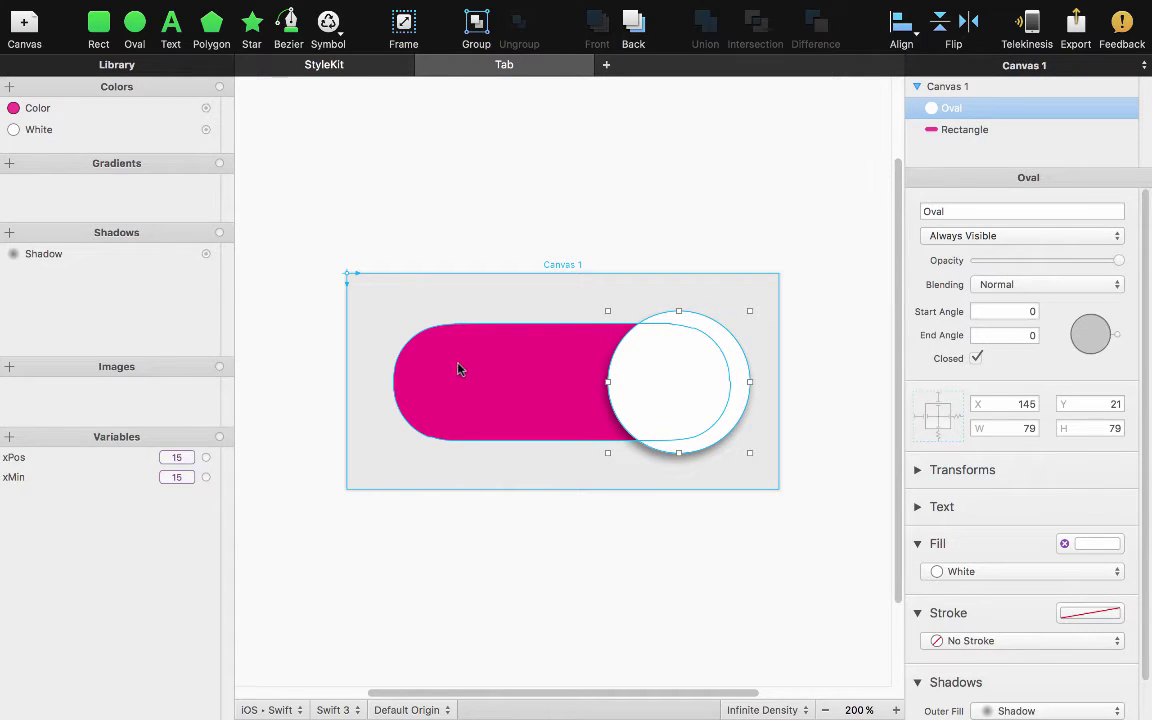
Create a Number variable xMax with value 145.
left_click(8, 440)
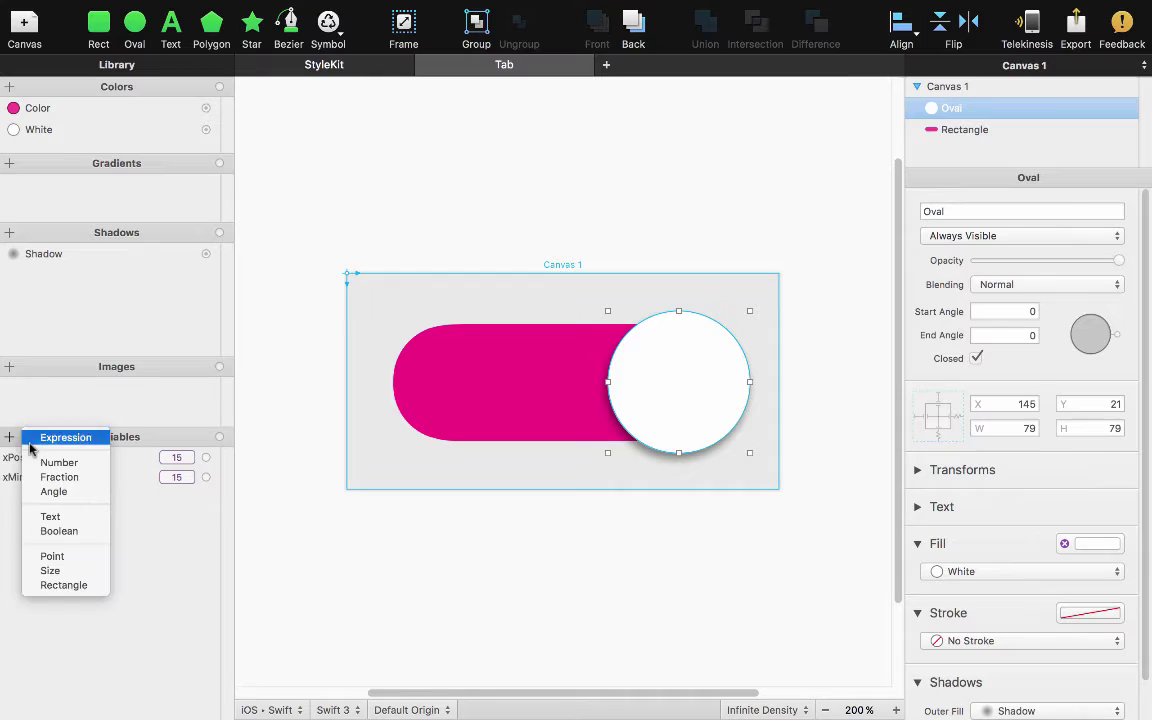
left_click(48, 461)
type("xMax")
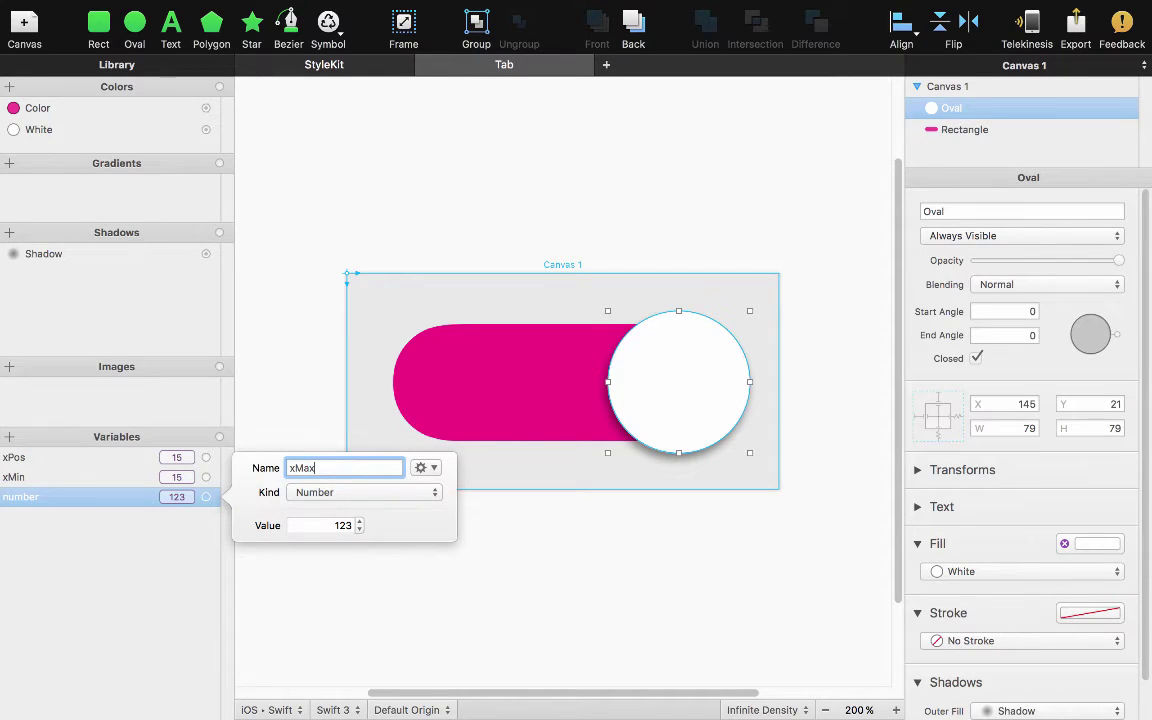
key("Tab")
type("1")
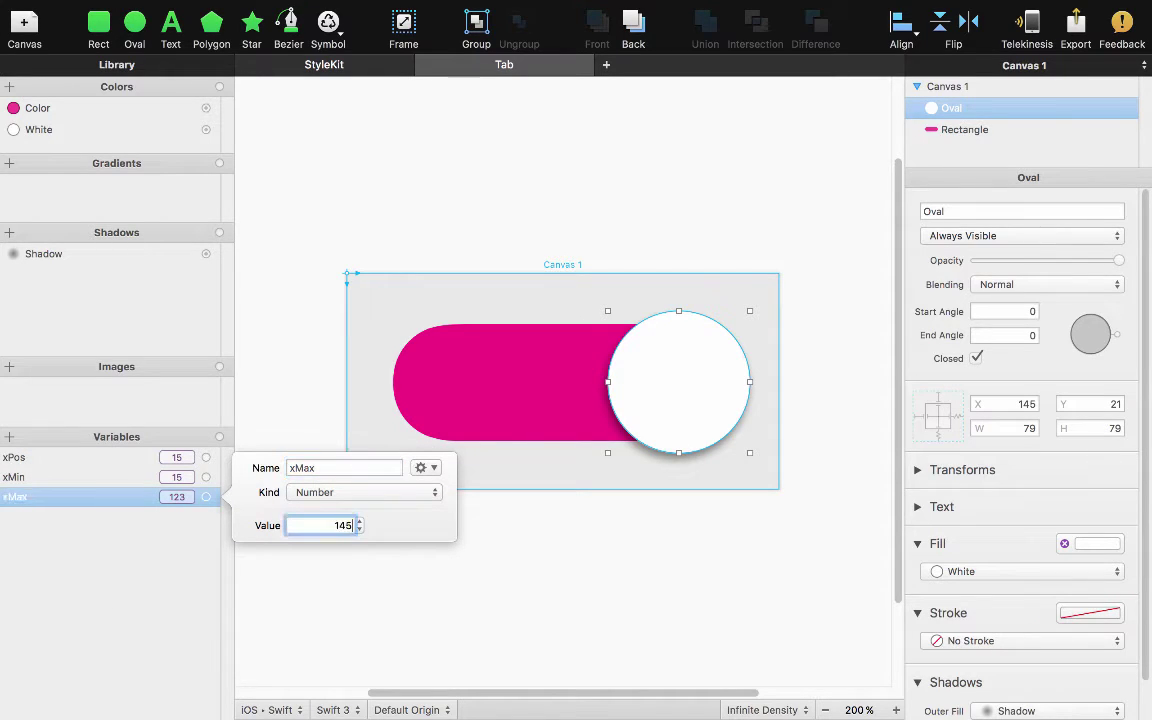
key("Return")
left_click(170, 532)
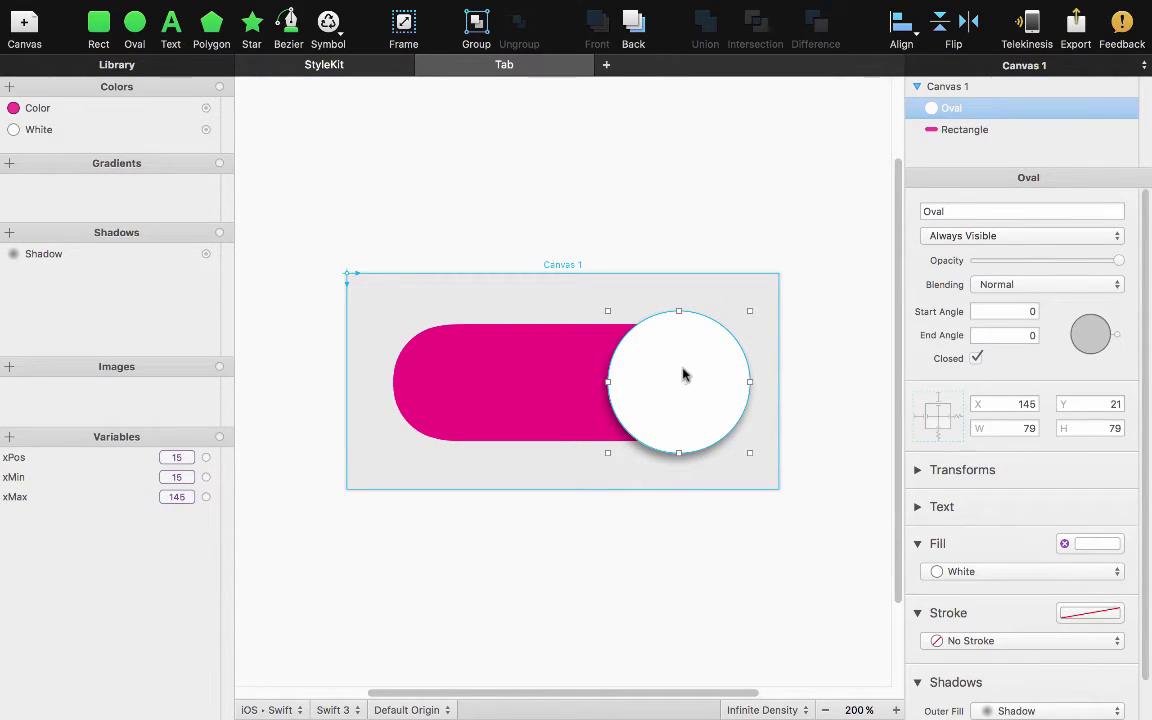
Return the knob to X 15 and bind its X position to xPos.
key("shift+Left")
key("shift+Left")
key("shift+Left")
key("shift+Left")
key("shift+Left")
key("shift+Left")
key("shift+Left")
key("shift+Left")
key("shift+Left")
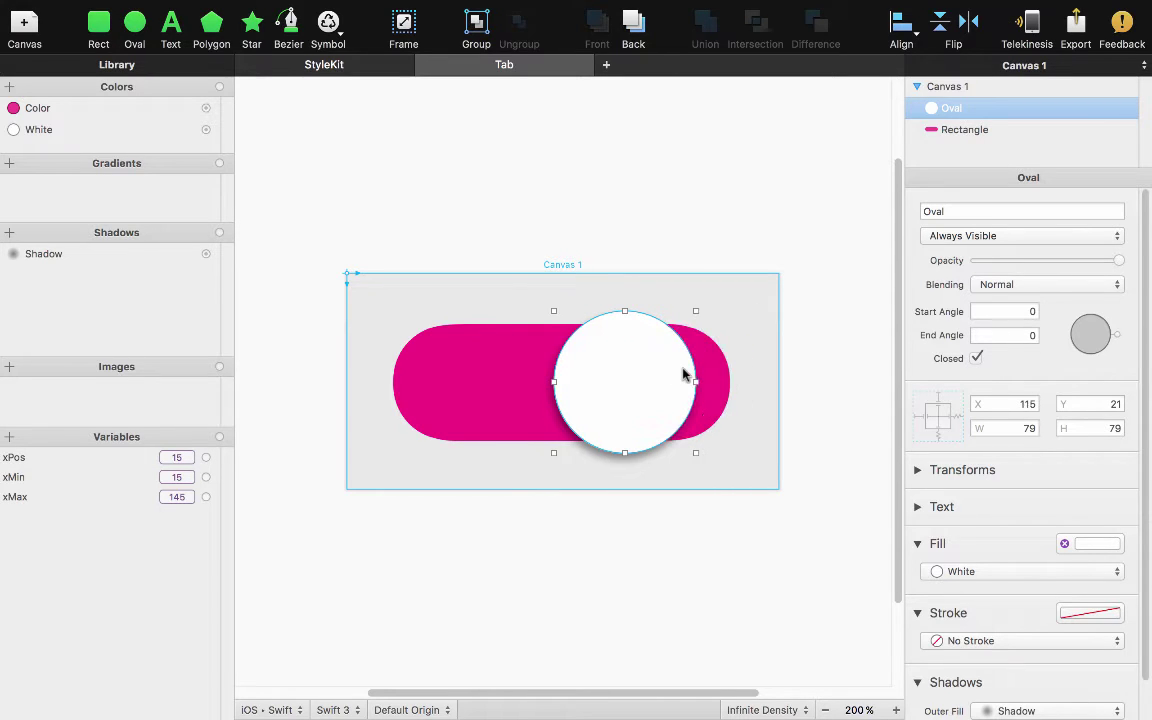
key("shift+Left")
key("shift+Left")
key("shift+Left")
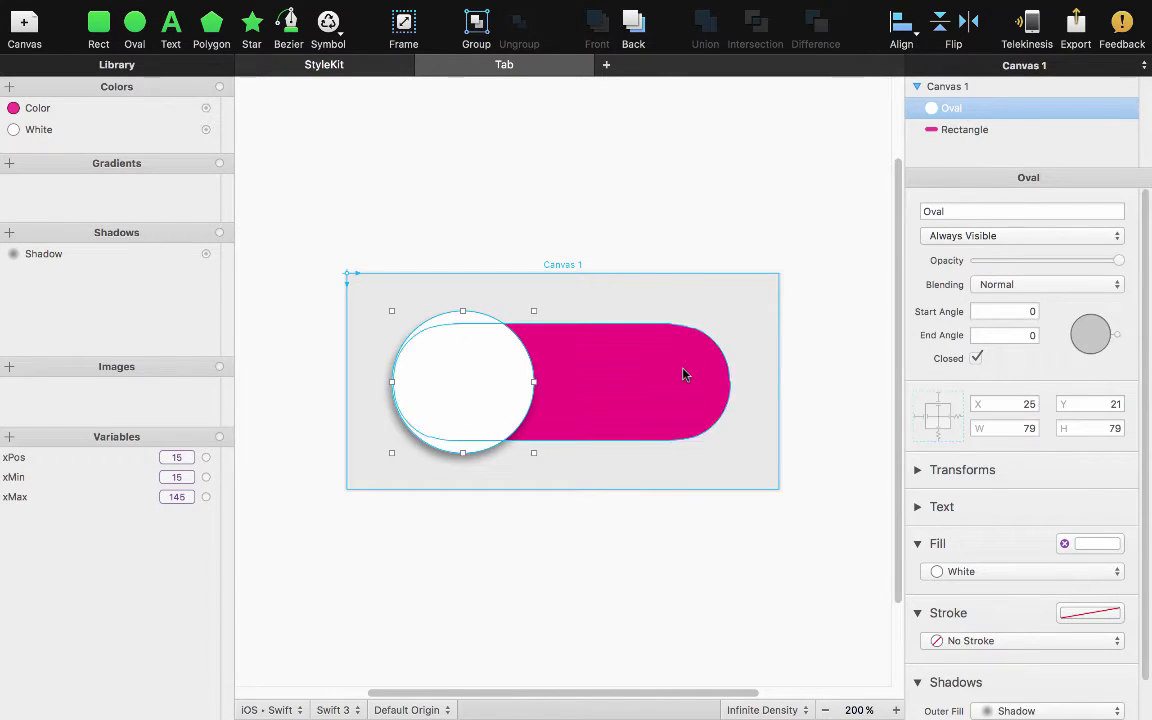
key("shift+Left")
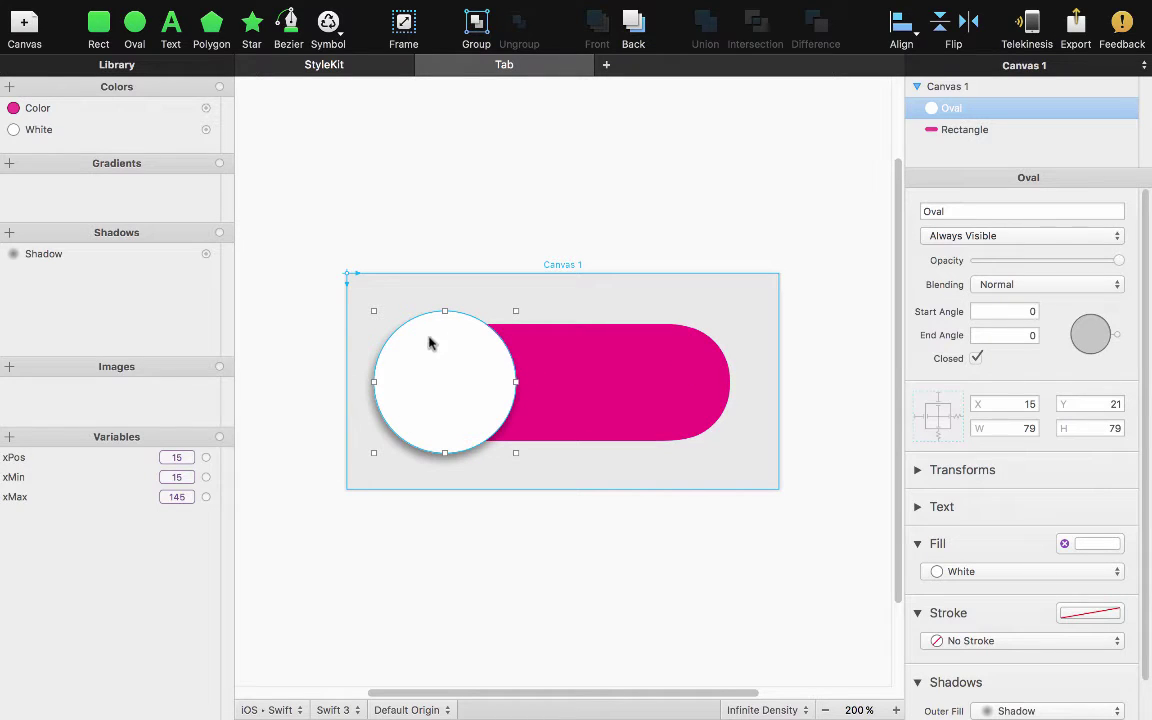
left_click_drag(204, 460, 418, 374)
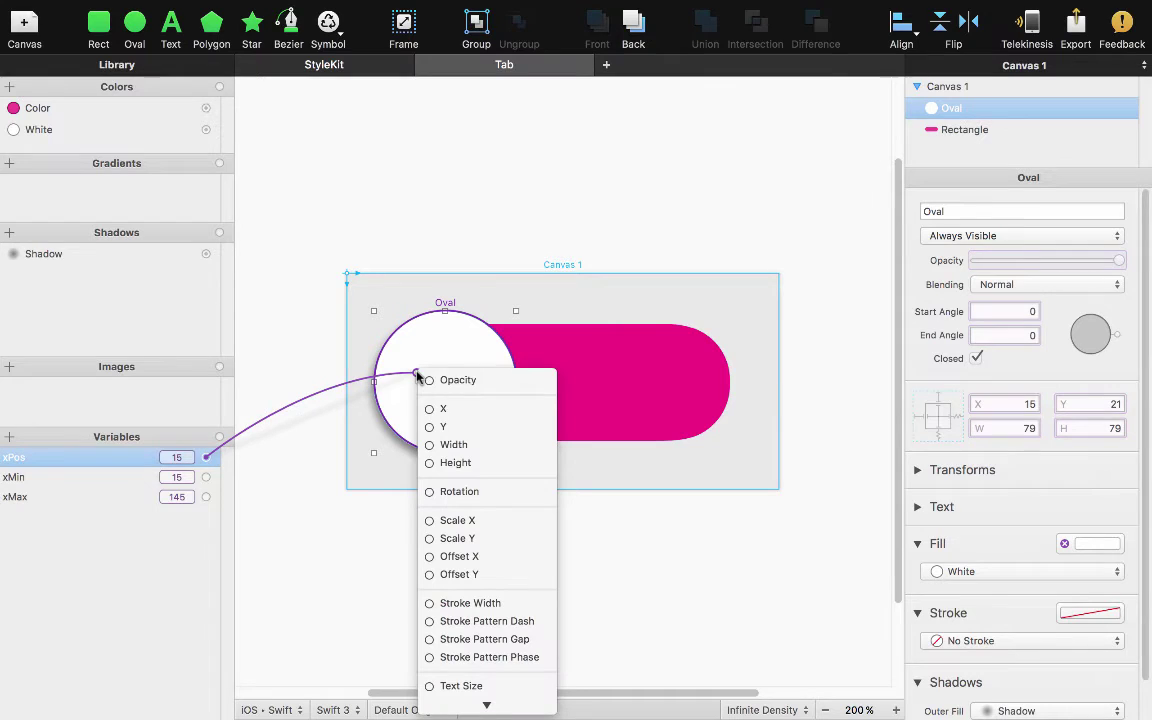
left_click(475, 411)
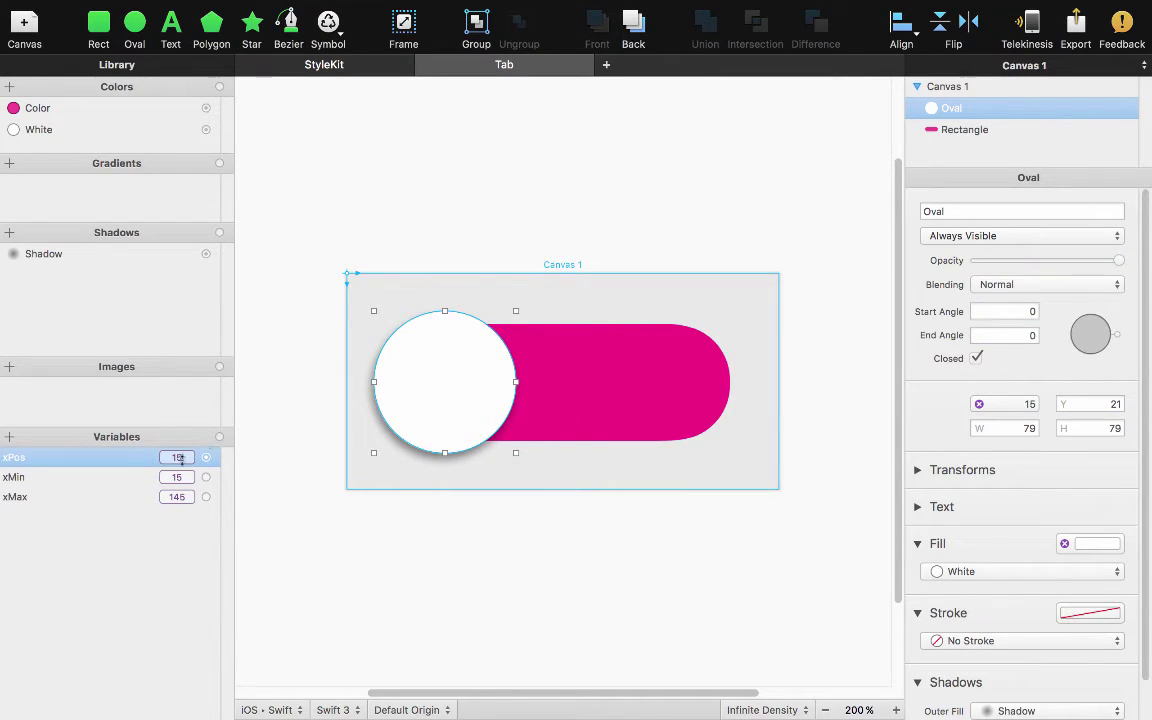
mouse_move(181, 452)
left_mouse_down()
mouse_move(206, 250)
mouse_move(184, 502)
mouse_move(178, 457)
left_mouse_up()
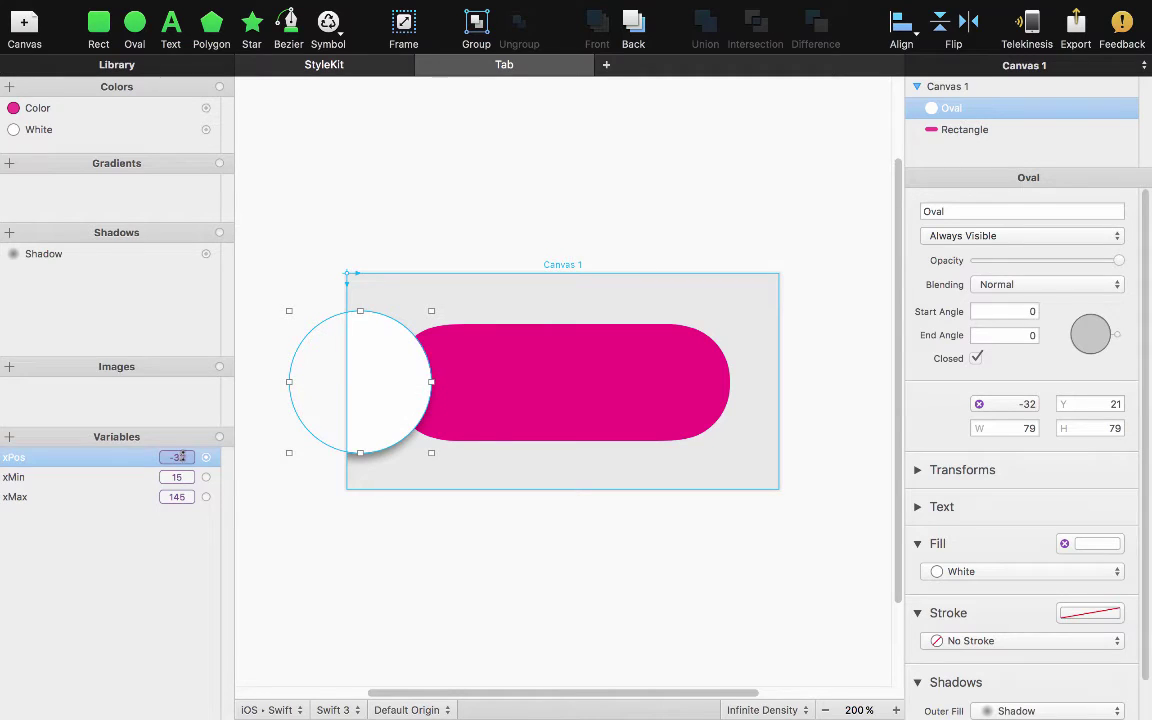
Set xPos back to 15 so the knob rests at the left end.
left_click(181, 457)
left_click(335, 486)
type("15")
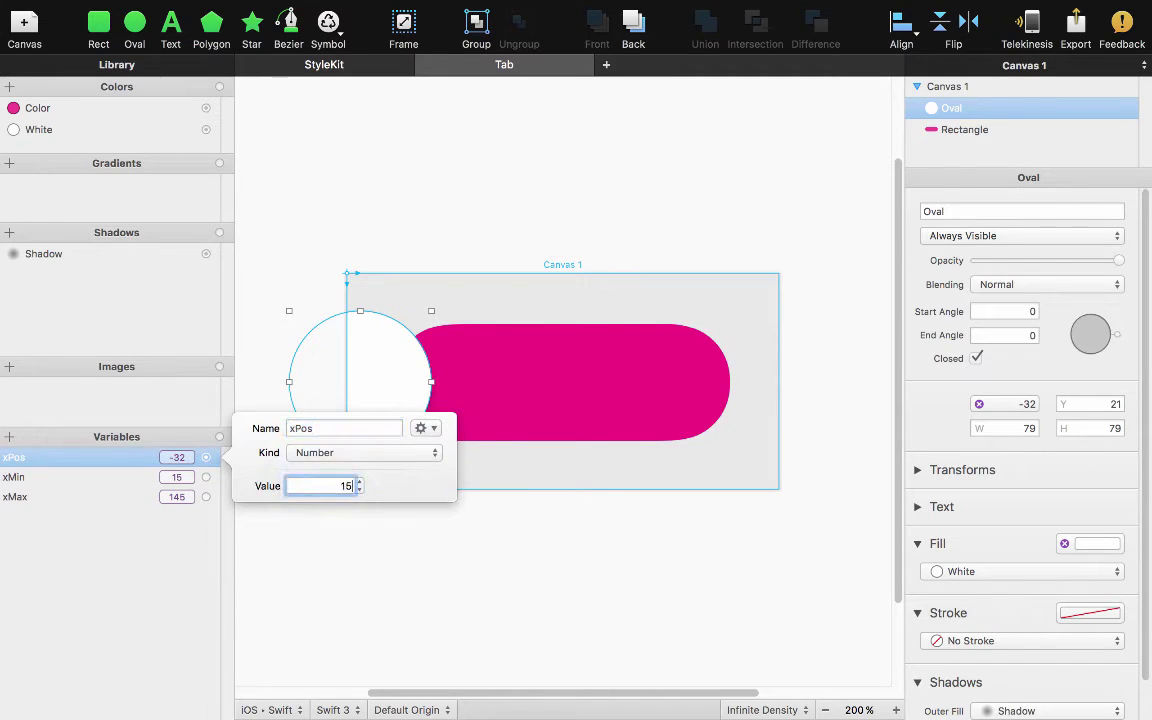
key("Return")
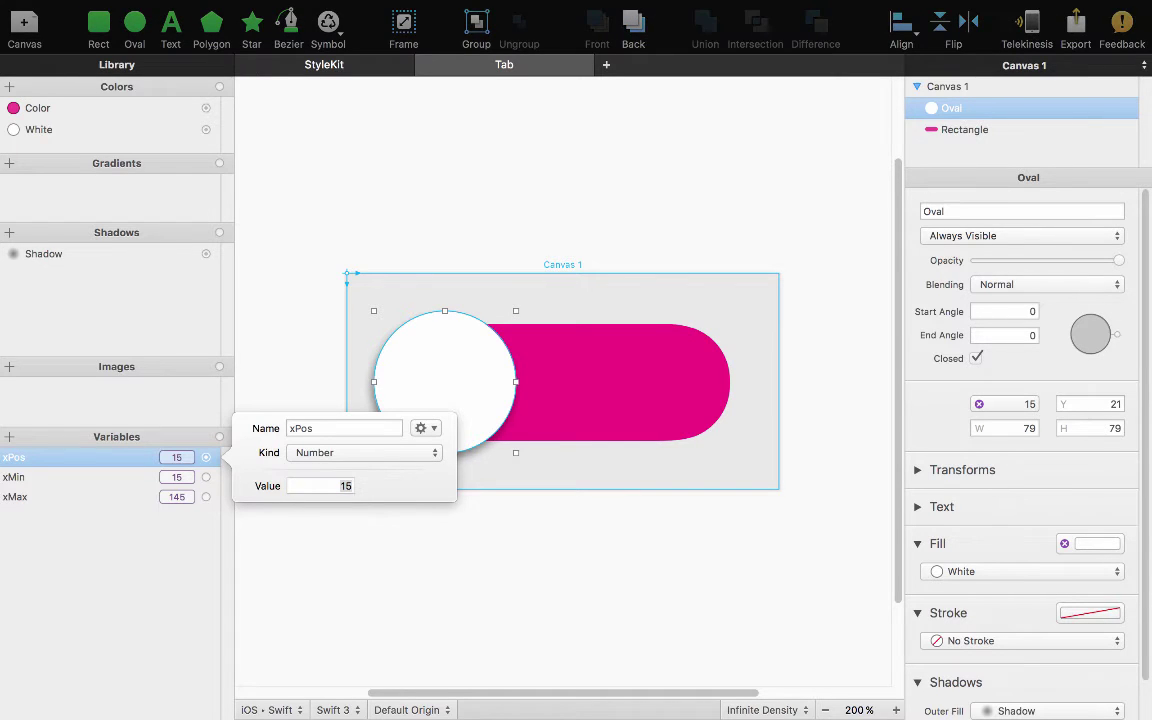
left_click(170, 566)
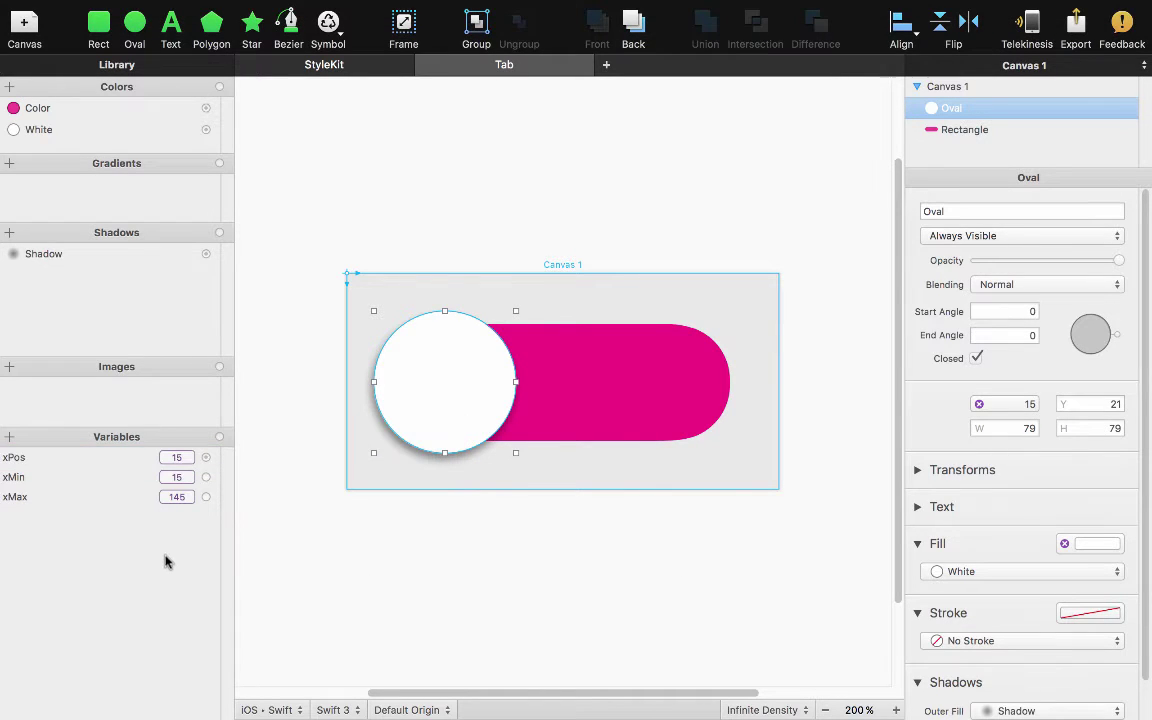
Create Expression variable bounds: (xPos >= xMin) && (xPos <= xMax) ? xPos : (xPos < xMin) ? xMin : xMax.
left_click(9, 437)
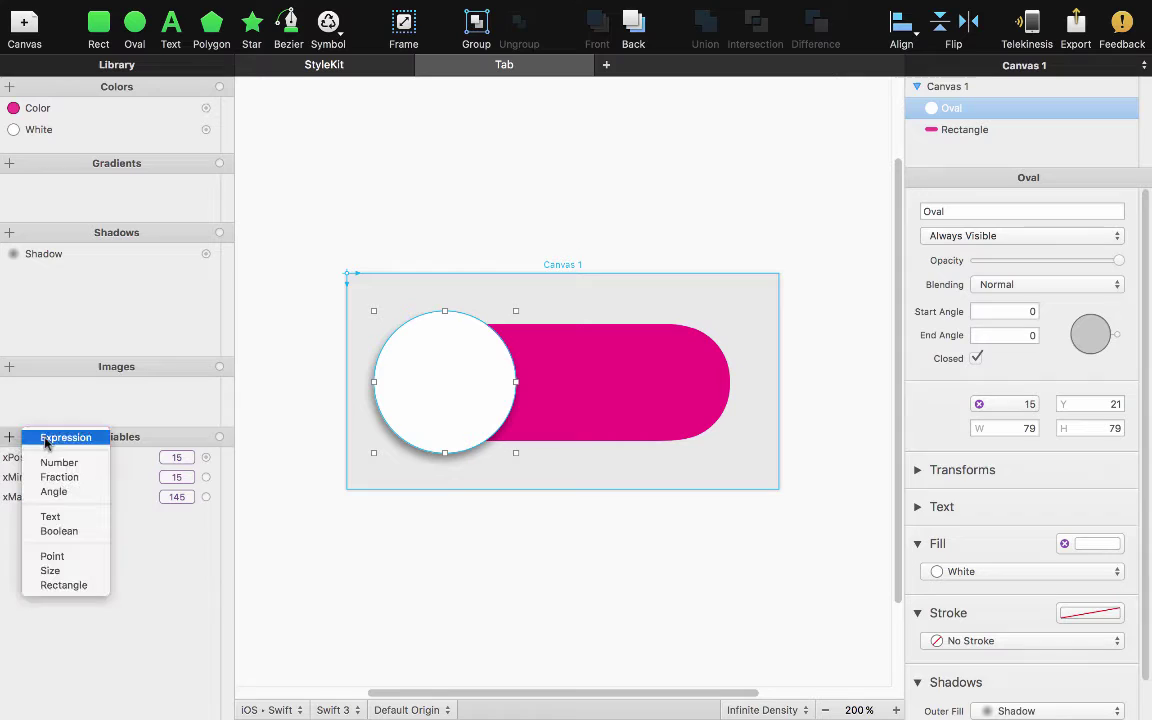
left_click(50, 439)
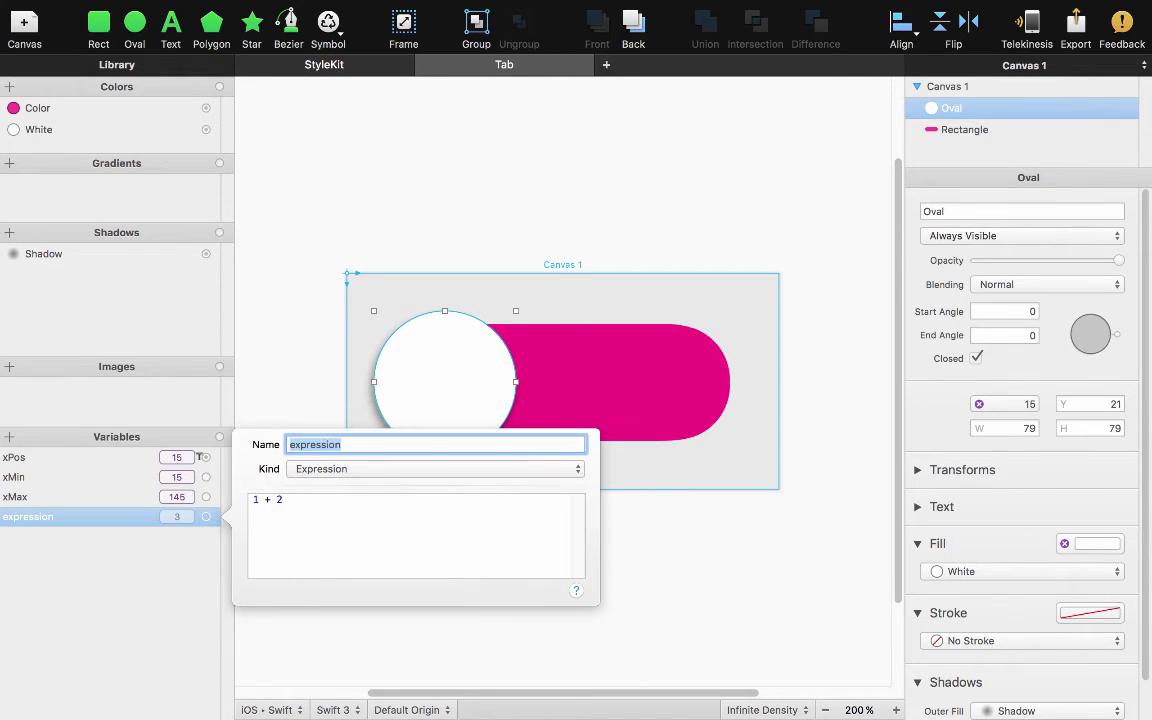
type("bounds")
key("Tab")
key("super+a")
key("BackSpace")
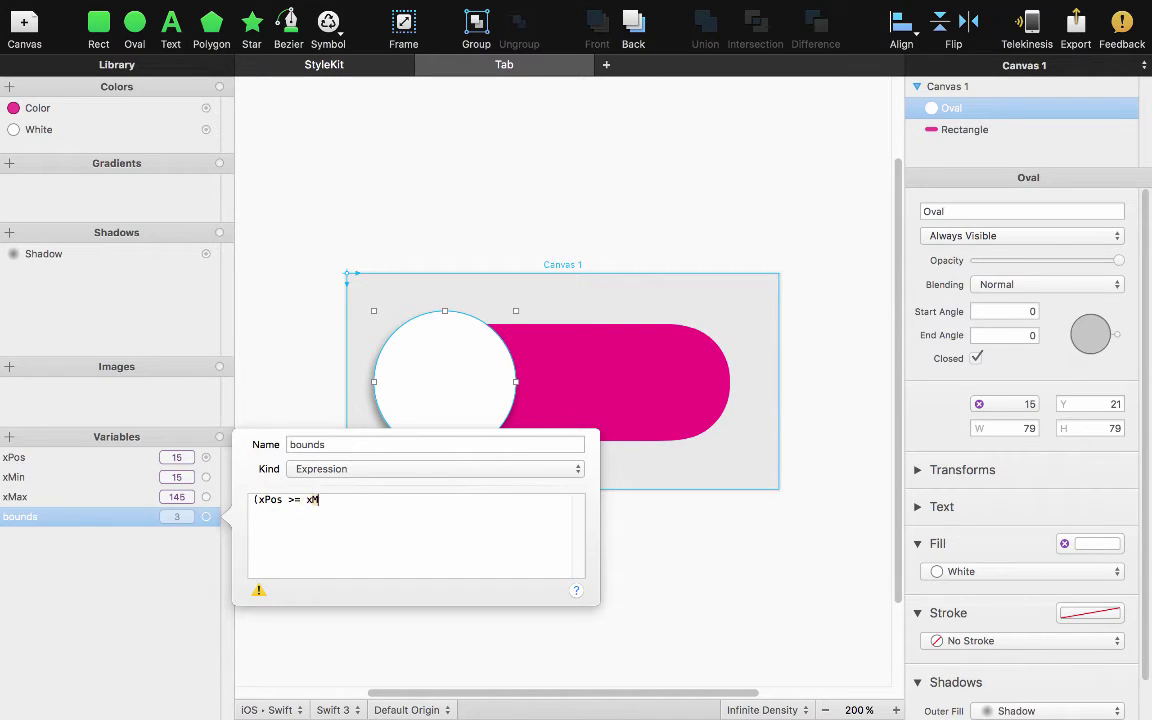
type("in) && (xPos")
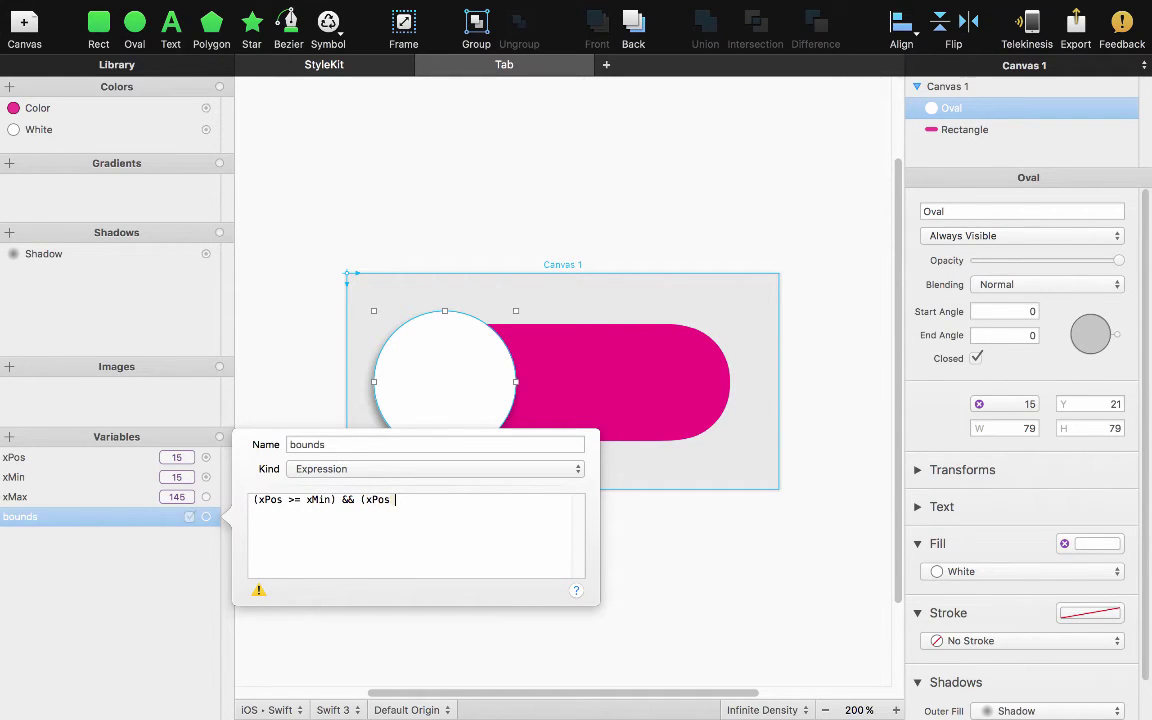
type("<")
type("= xMa")
type("c")
type(")")
type(" ?")
type(" xPos ")
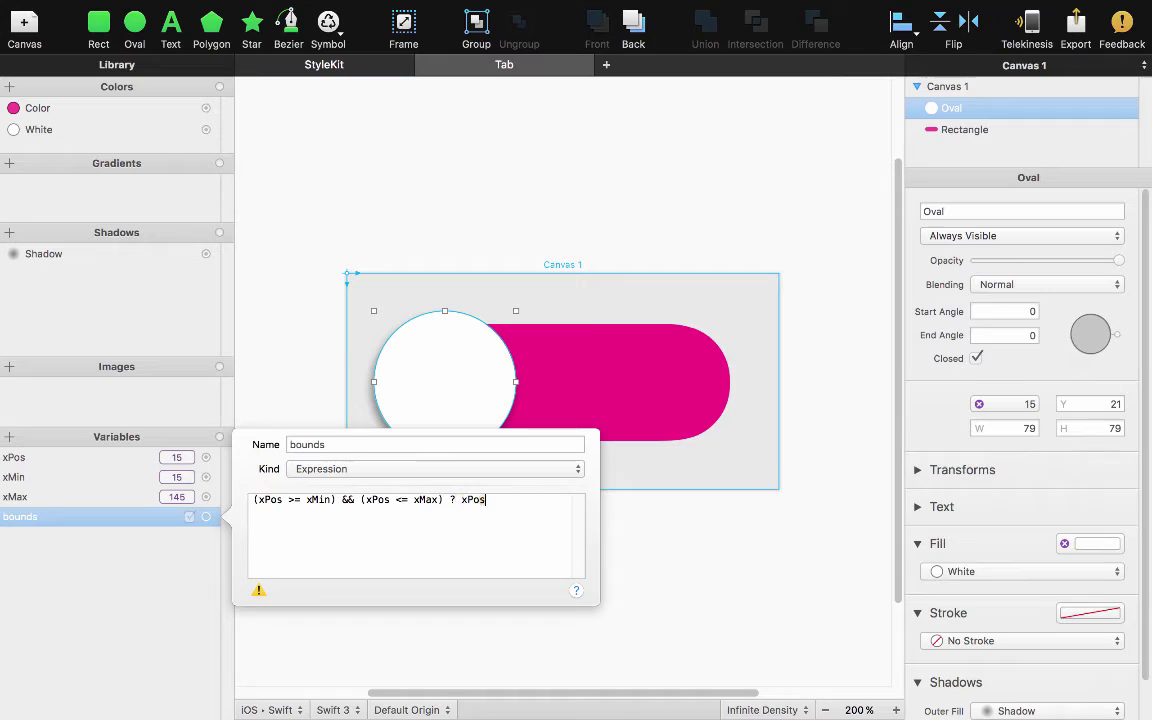
type(": (xPos < xMin)")
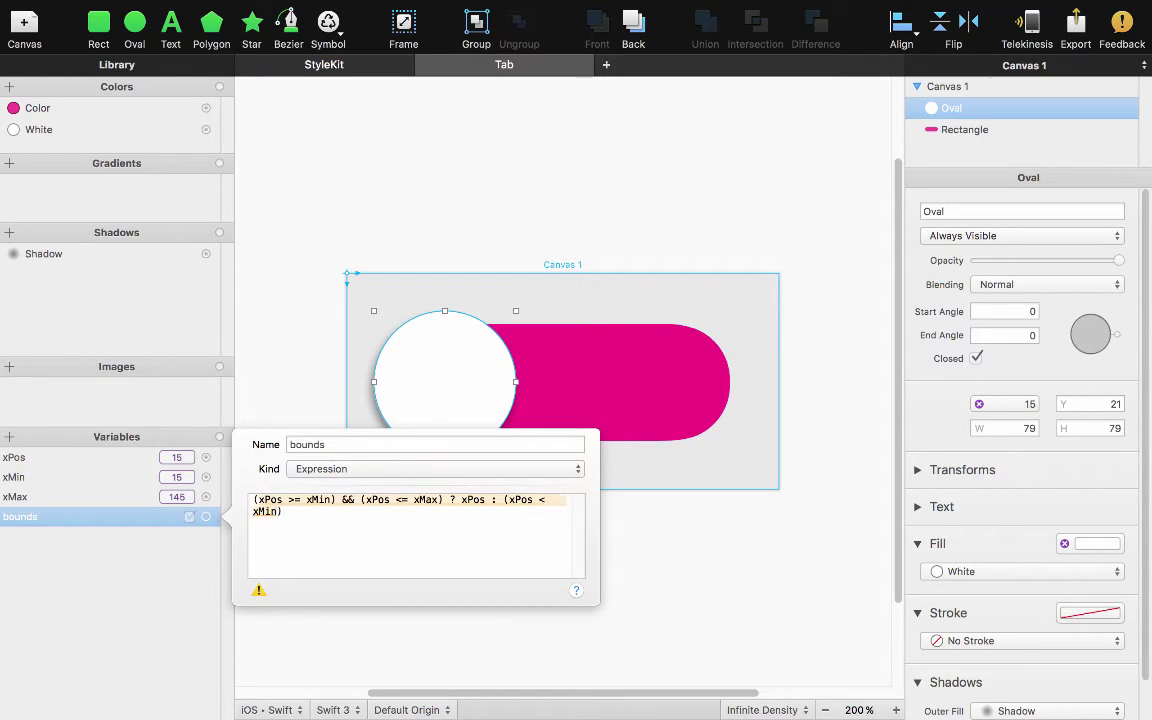
type(" ?")
type(" xM")
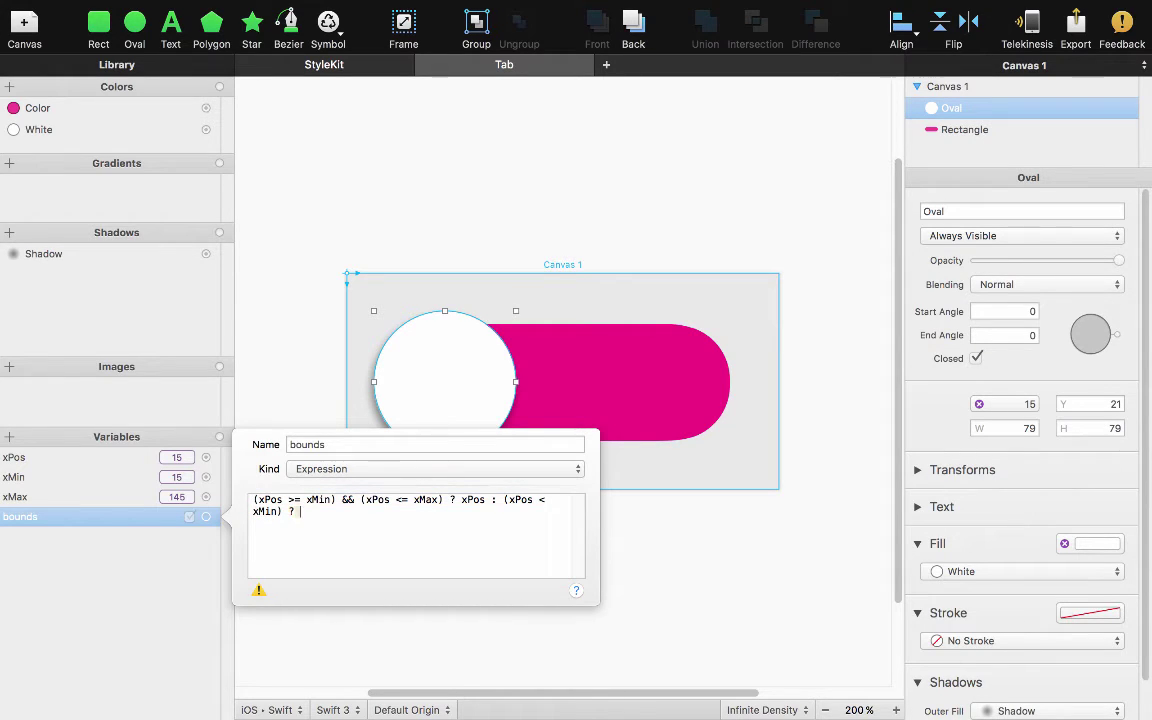
type("in : xMax")
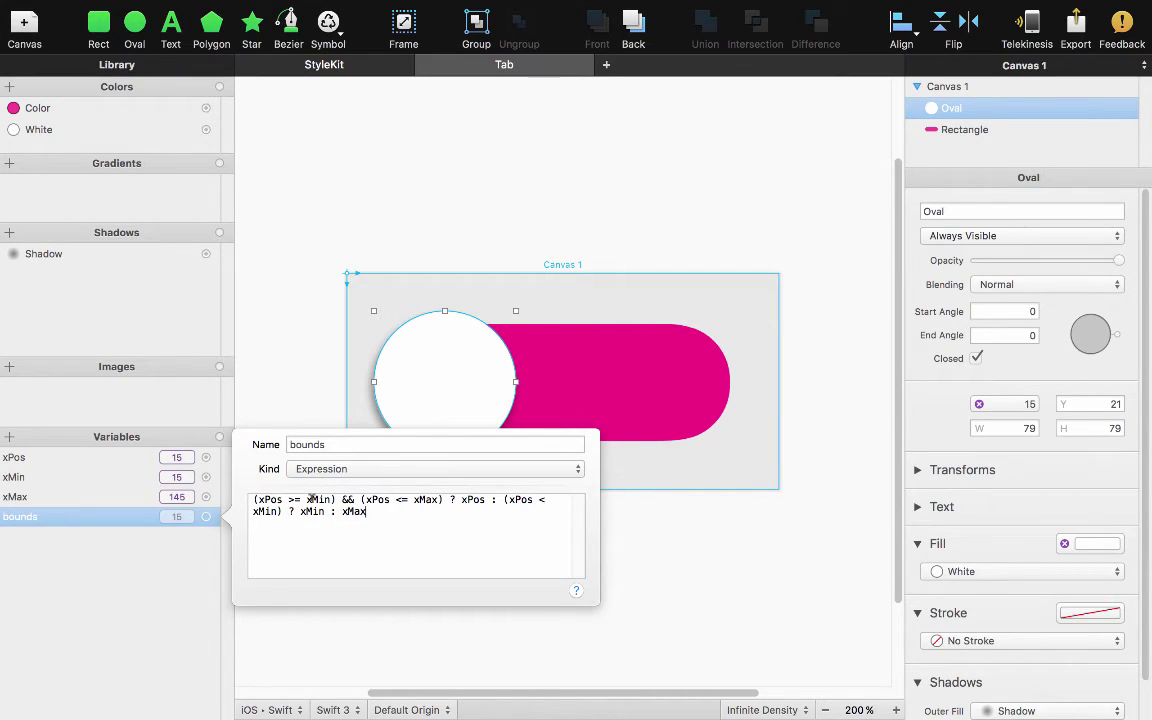
Highlight the within-limits check, the fallback and the xPos < xMin check in bounds.
left_click_drag(253, 499, 444, 499)
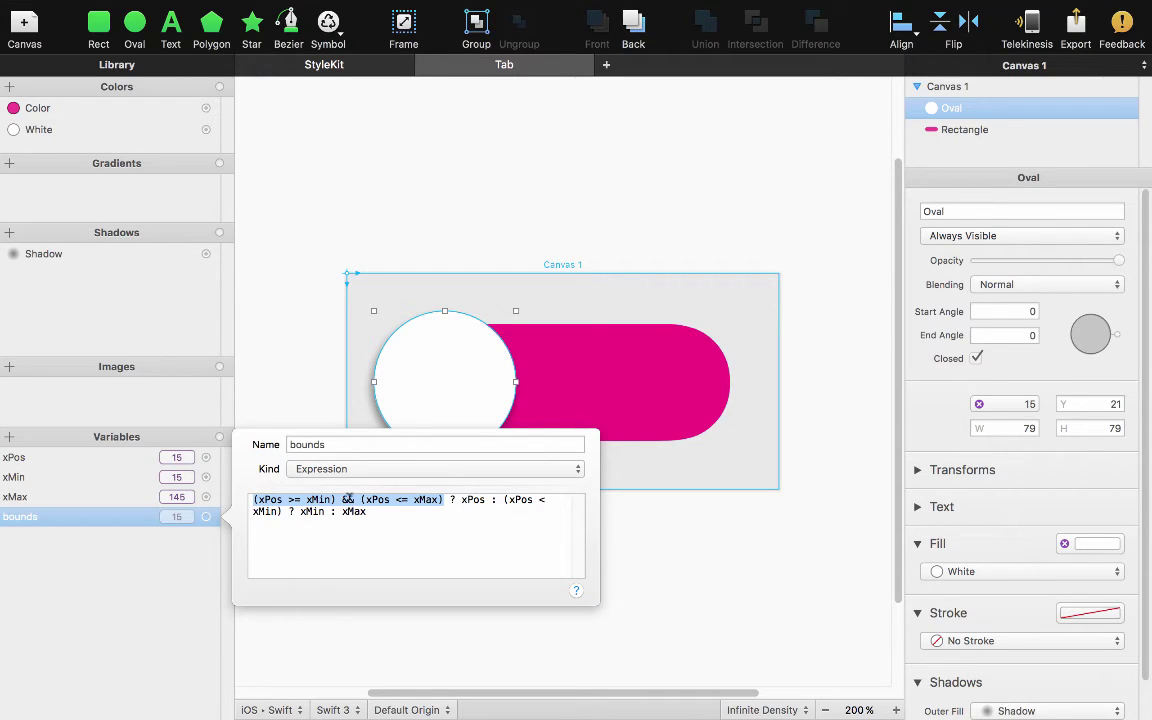
left_click(314, 499)
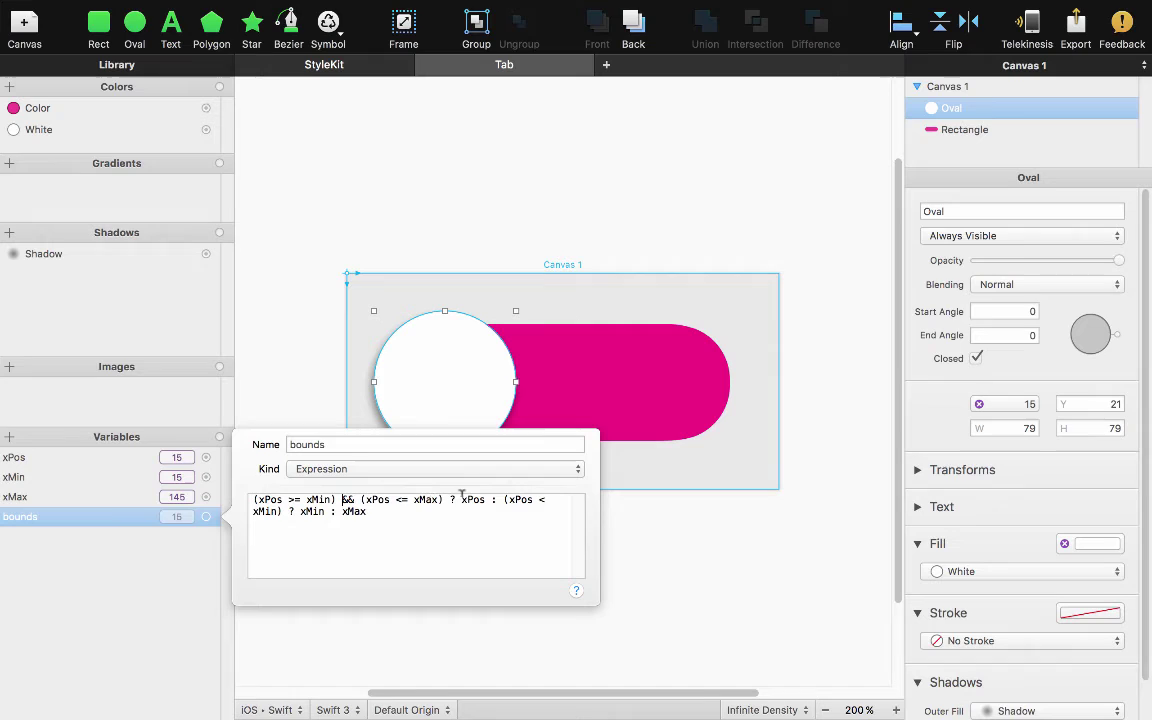
left_click(504, 499, "shift")
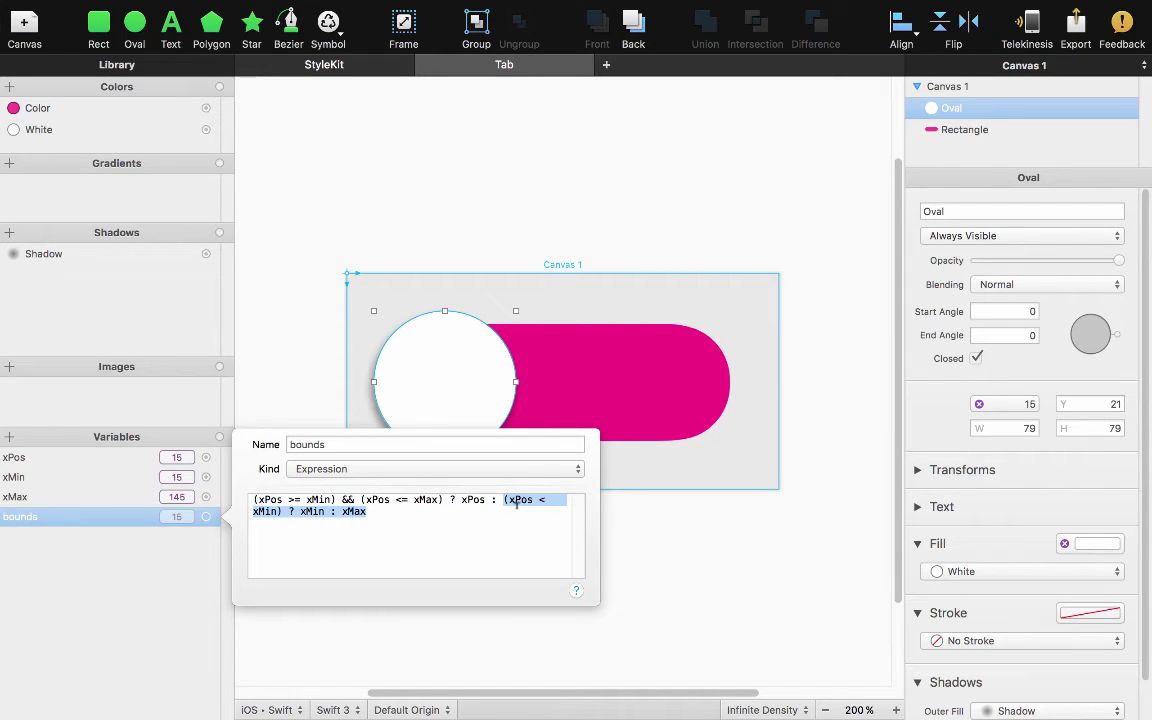
left_click(507, 499)
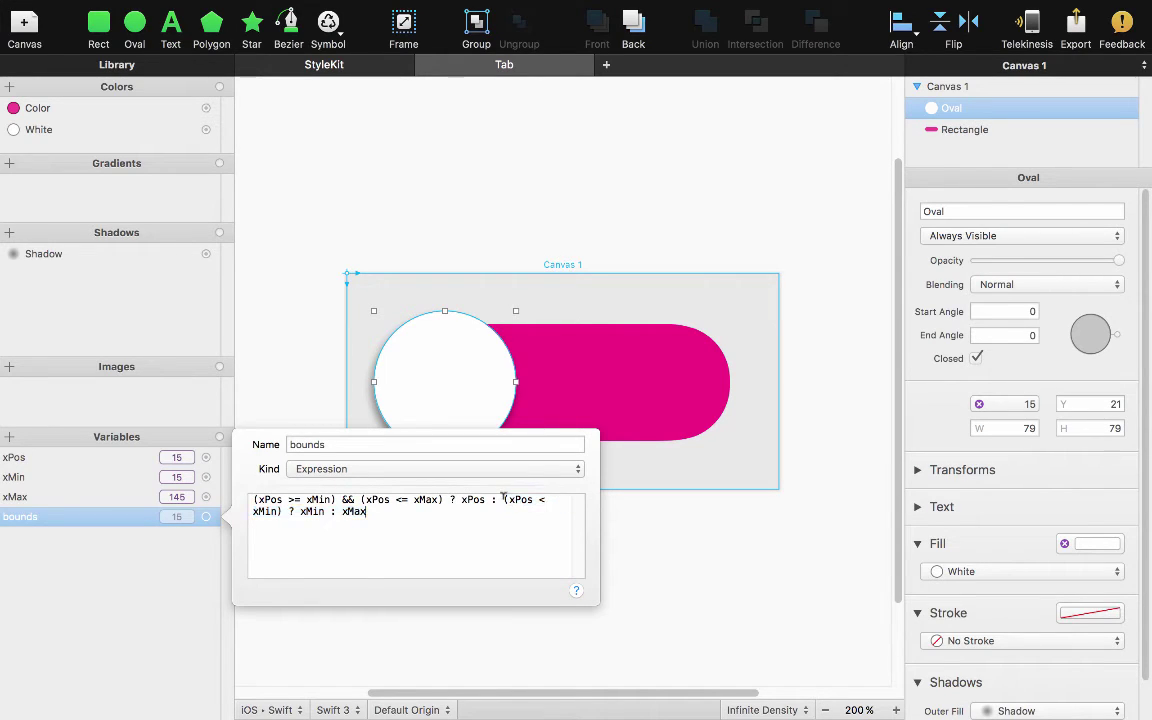
left_click_drag(504, 499, 282, 505)
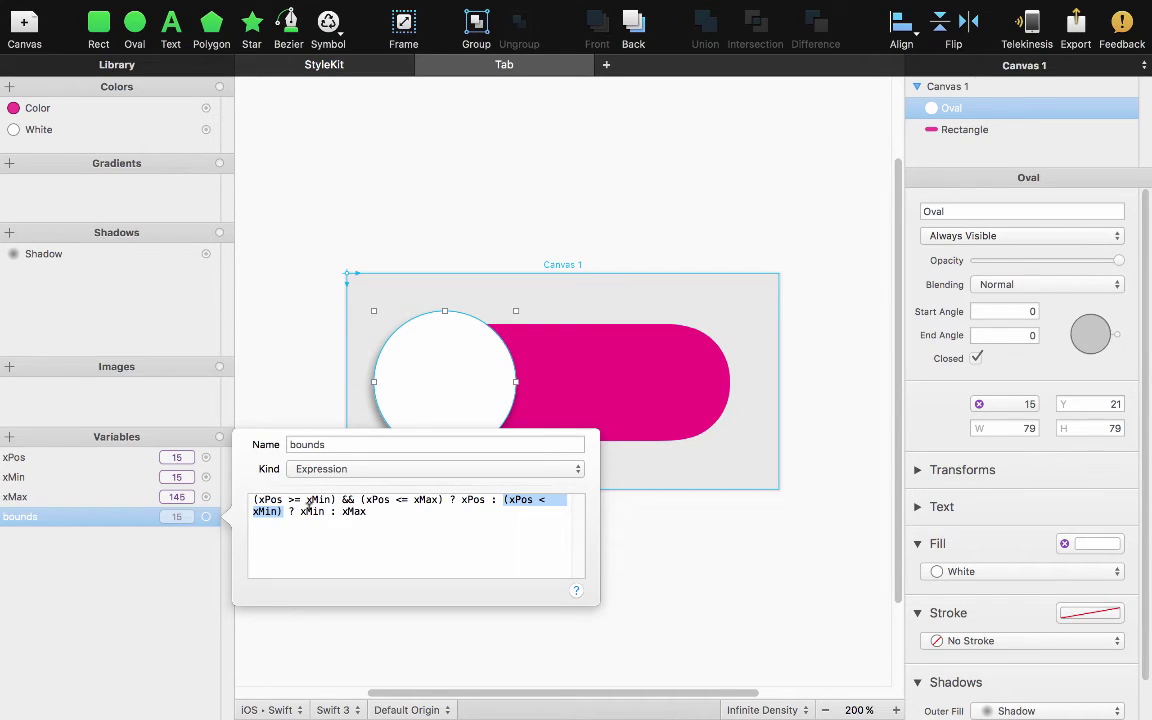
left_click(367, 511)
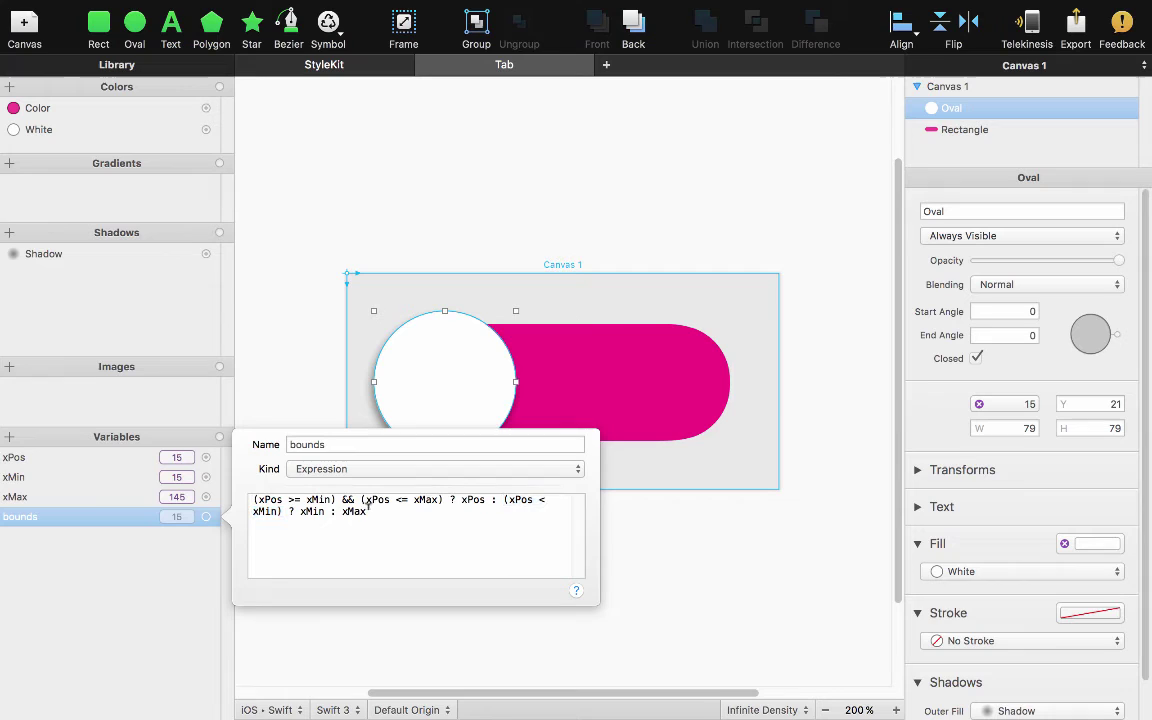
Bind the knob's X position to bounds and scrub xPos to 2 to test clamping.
left_click(141, 574)
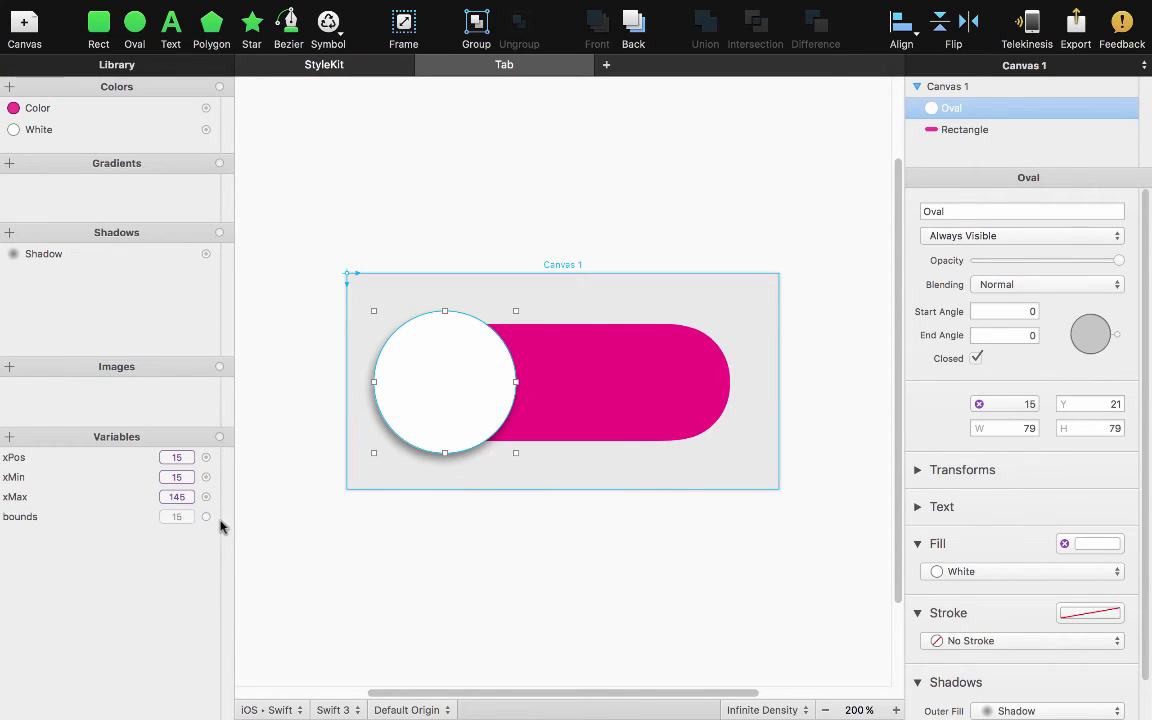
left_click_drag(206, 516, 436, 383)
left_click(466, 424)
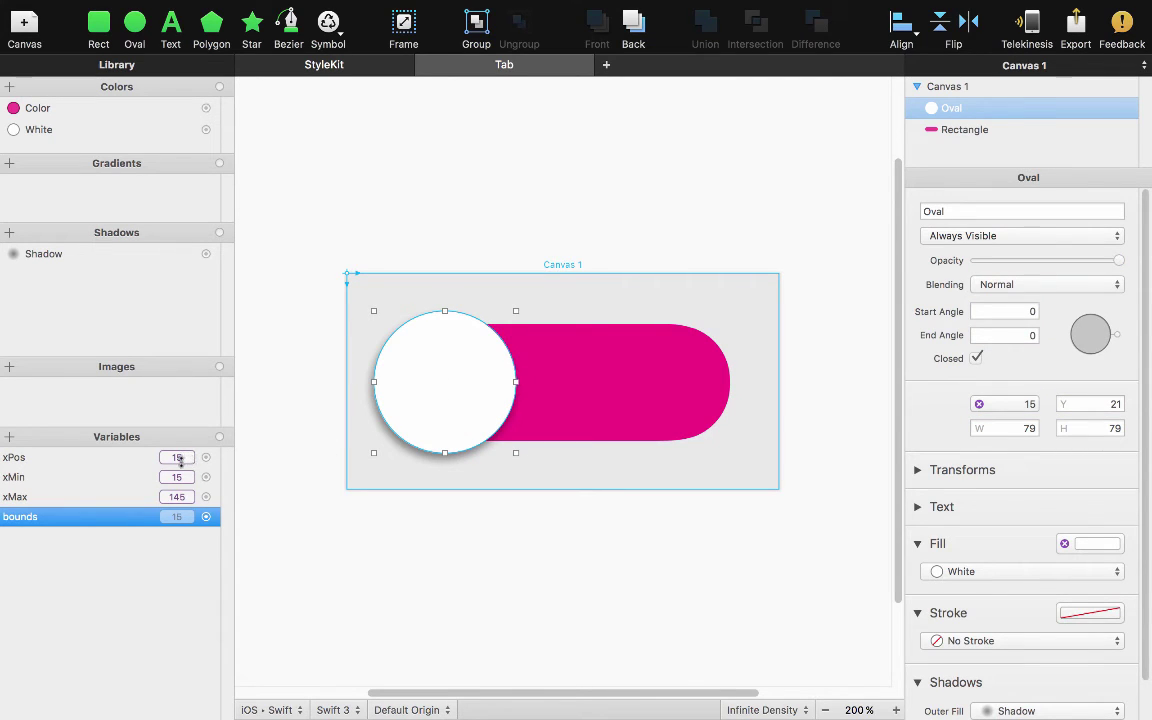
left_click_drag(185, 458, 176, 483)
Set the xPos variable's value back to 15.
left_click(144, 458)
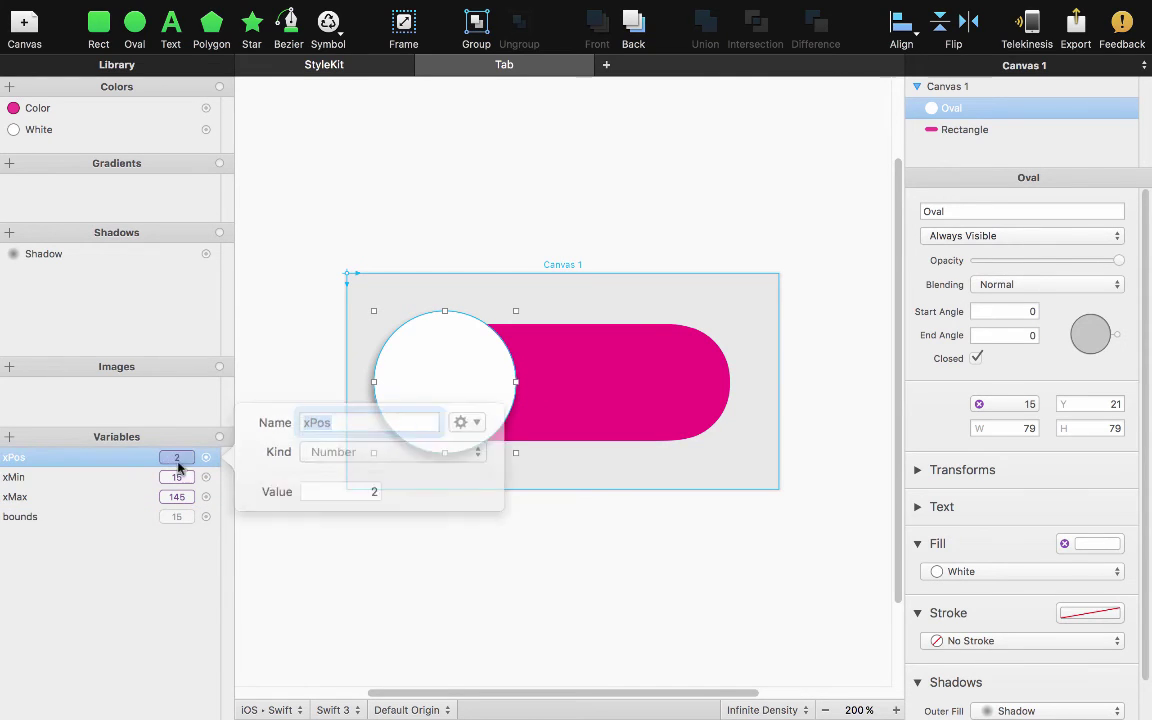
key("Tab")
type("15")
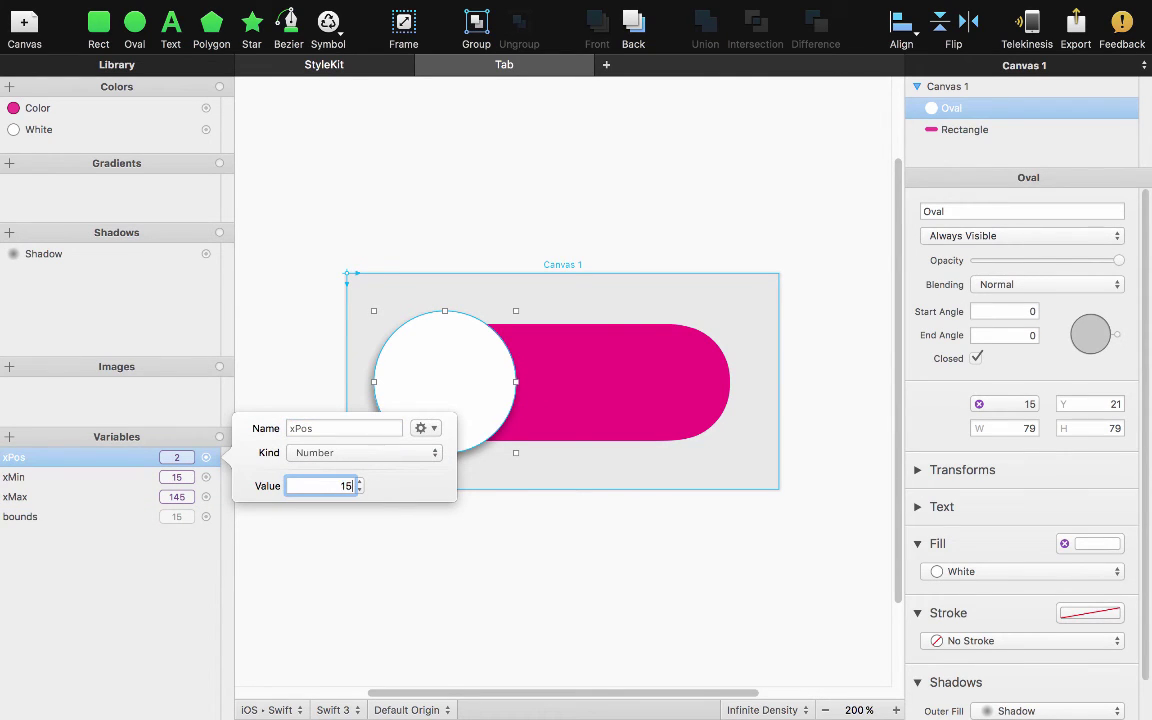
key("Return")
left_click(122, 590)
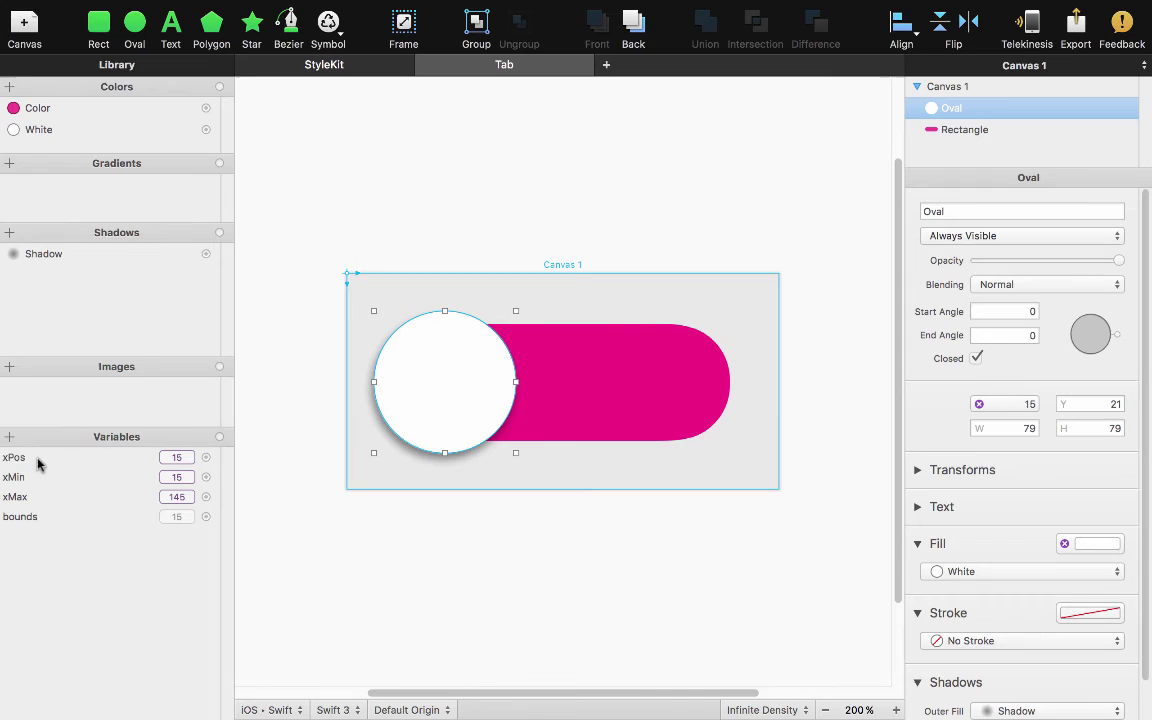
Add an expression variable named value with formula bounds == xMin ? false : true.
left_click(9, 437)
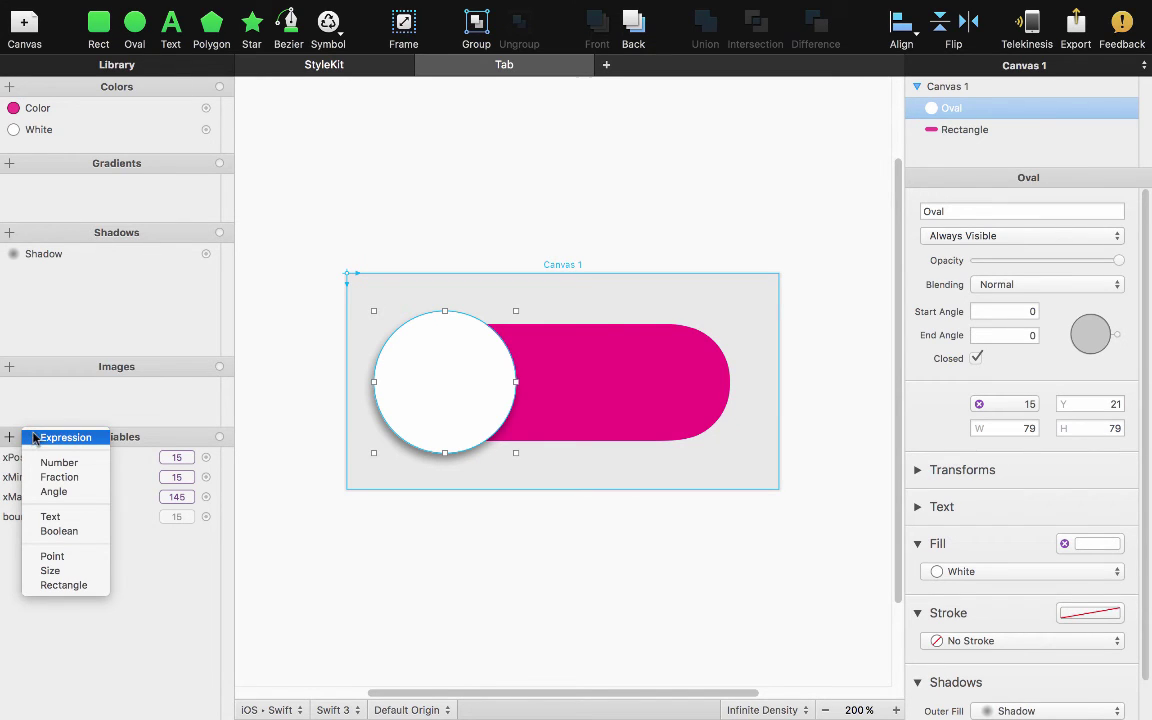
left_click(33, 437)
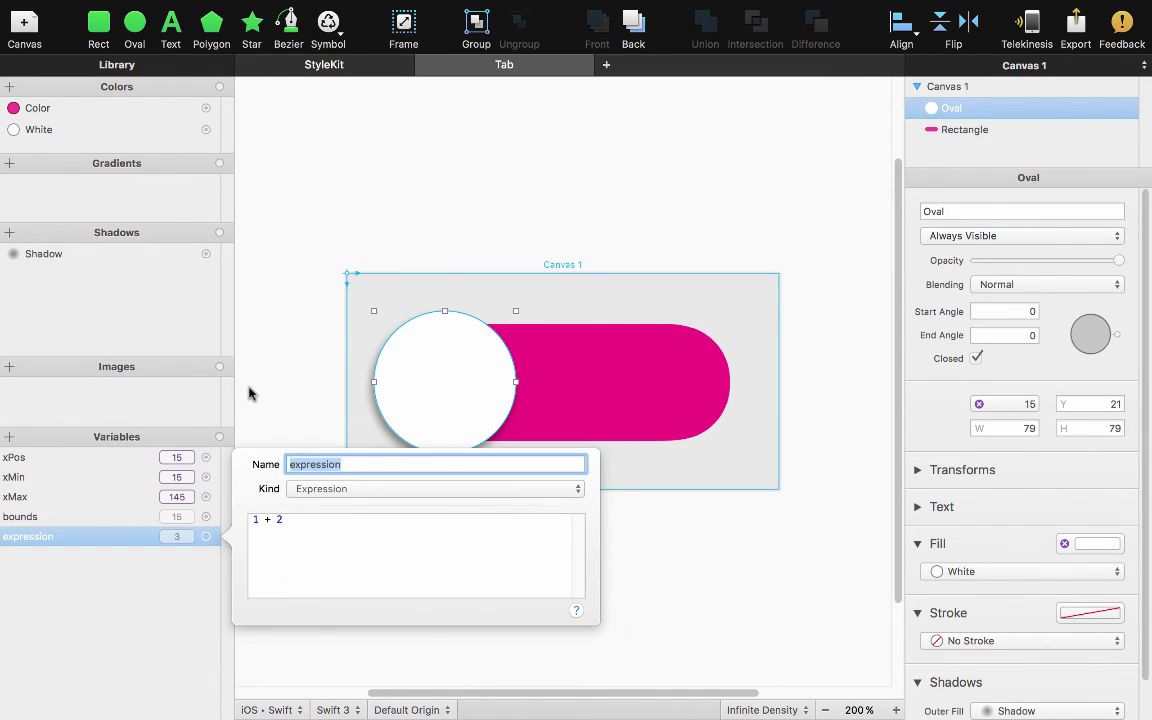
type("value")
key("Tab")
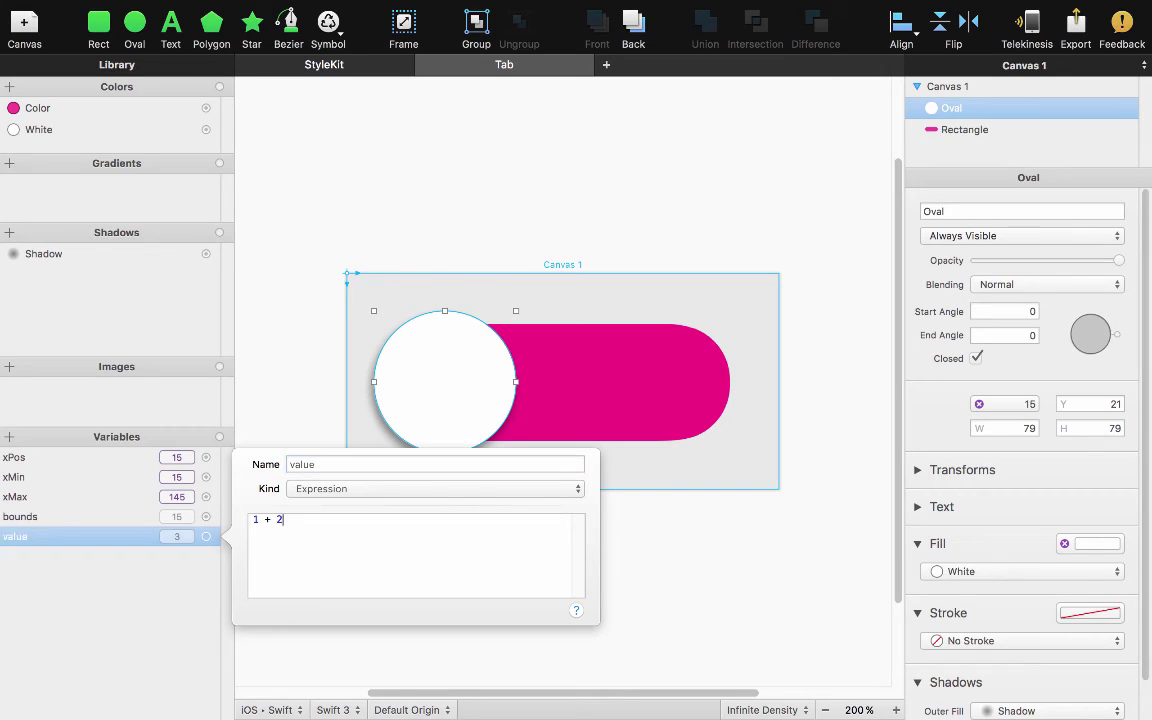
key("super+a")
type("x")
key("BackSpace")
type("bounds == xM")
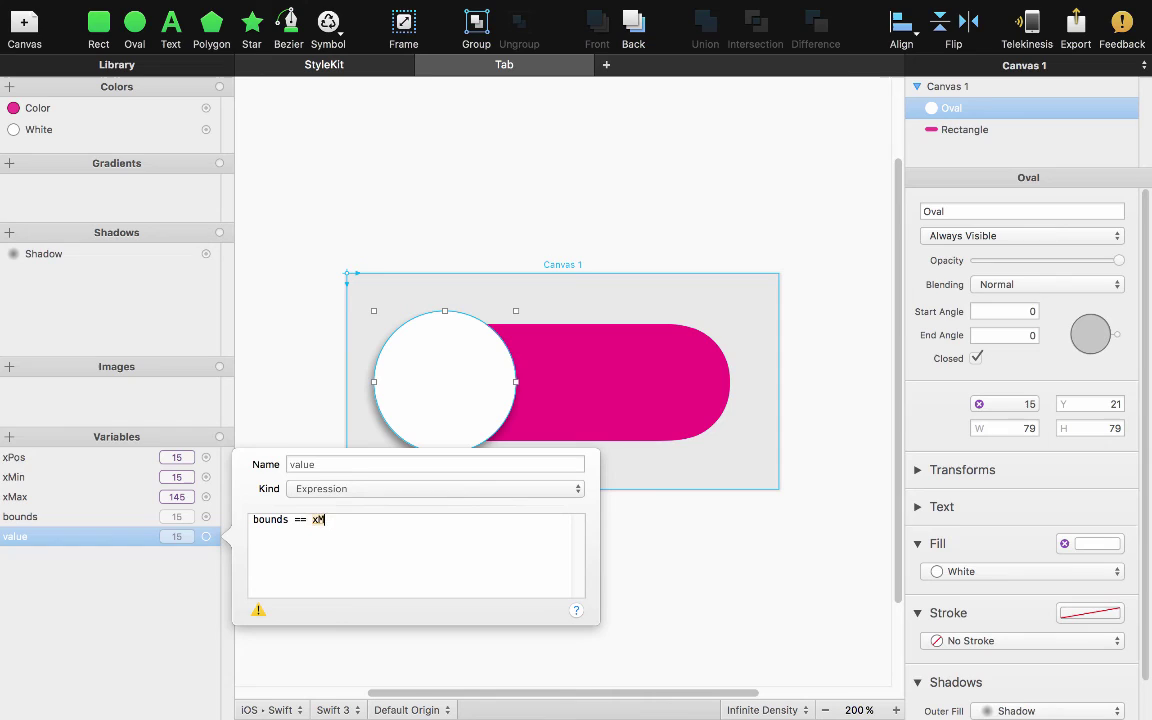
type("in ? ")
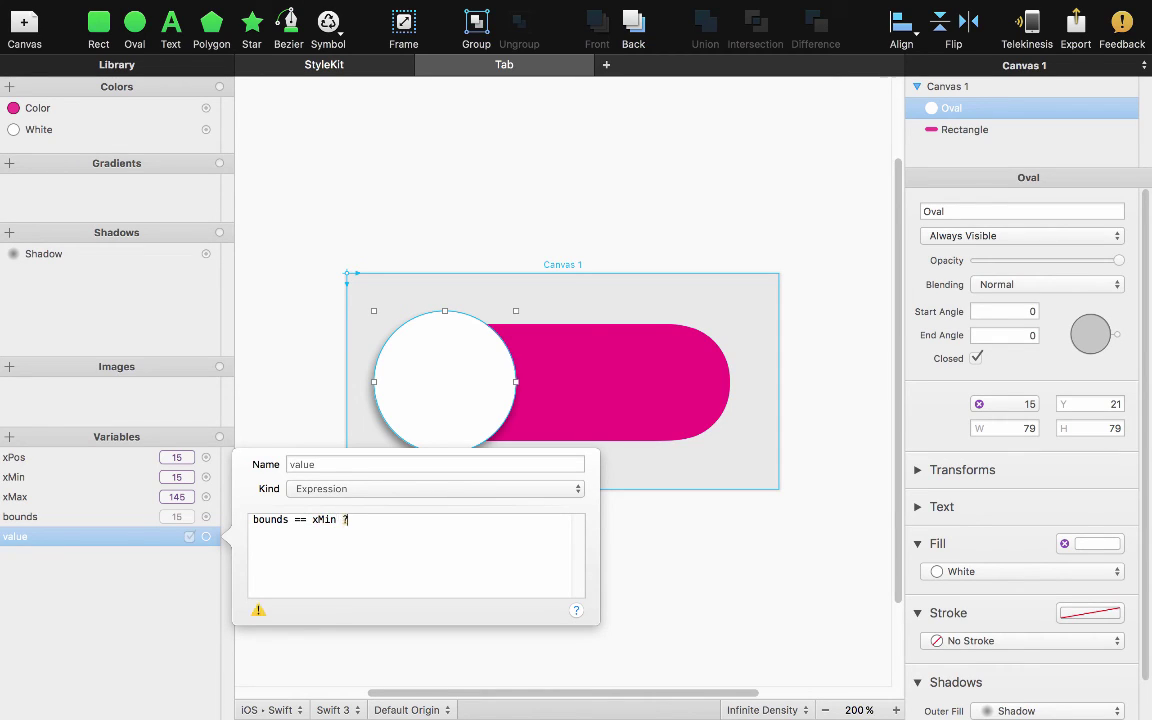
type("false : true")
Scrub xPos up and down to check the knob clamps between xMin and xMax, ending at -93.
left_click(140, 618)
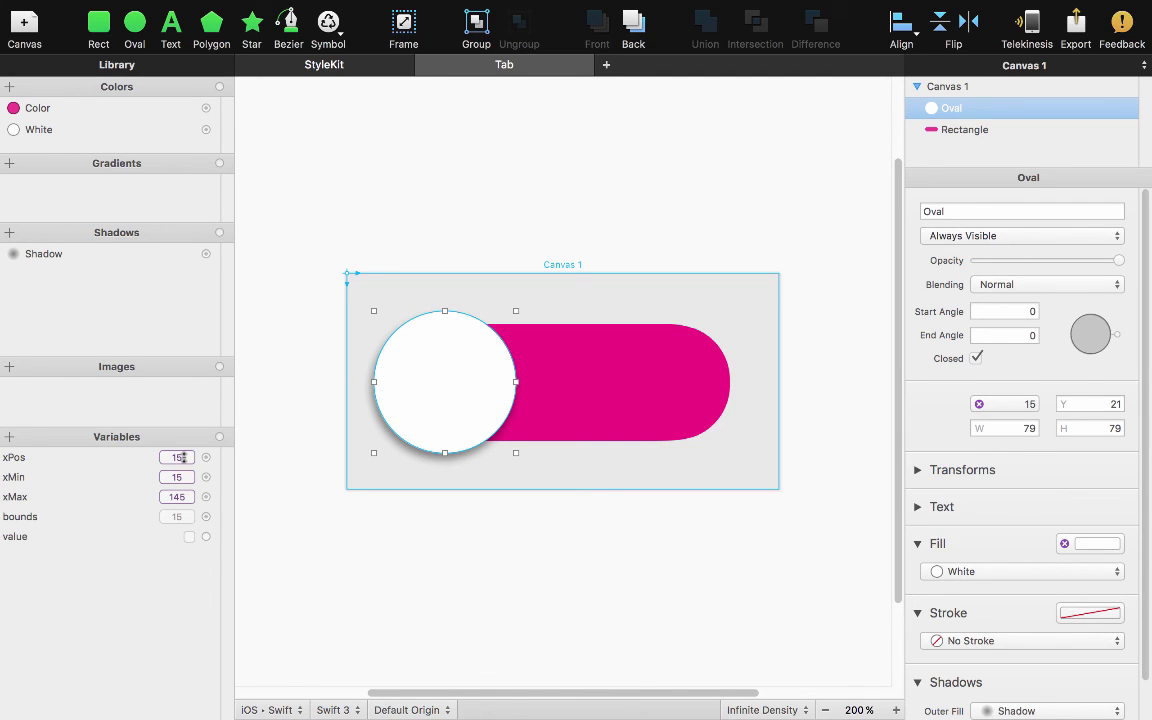
left_click_drag(183, 457, 183, 437)
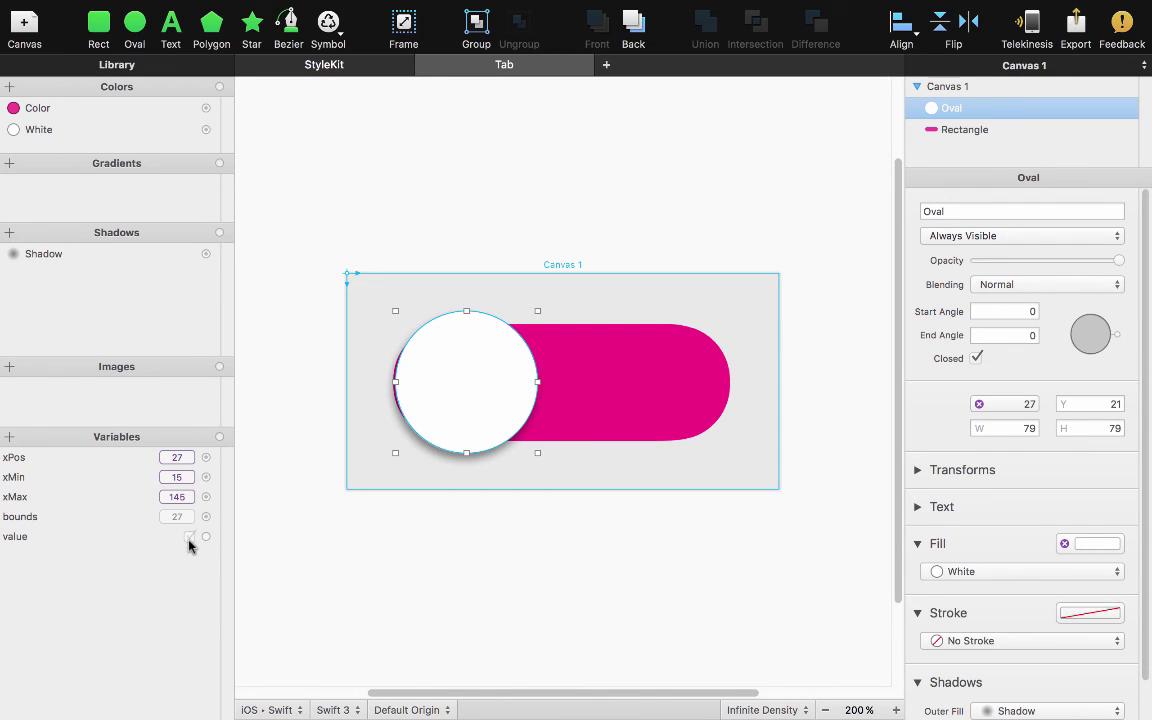
left_click_drag(180, 457, 193, 330)
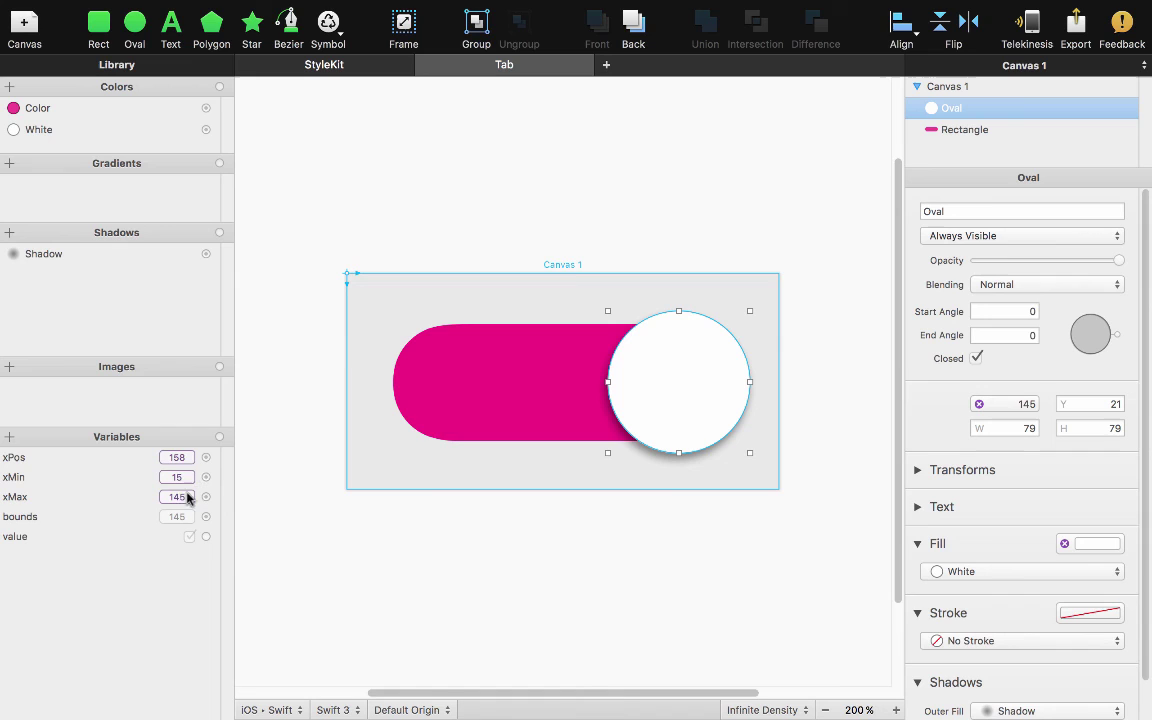
left_click_drag(177, 457, 205, 551)
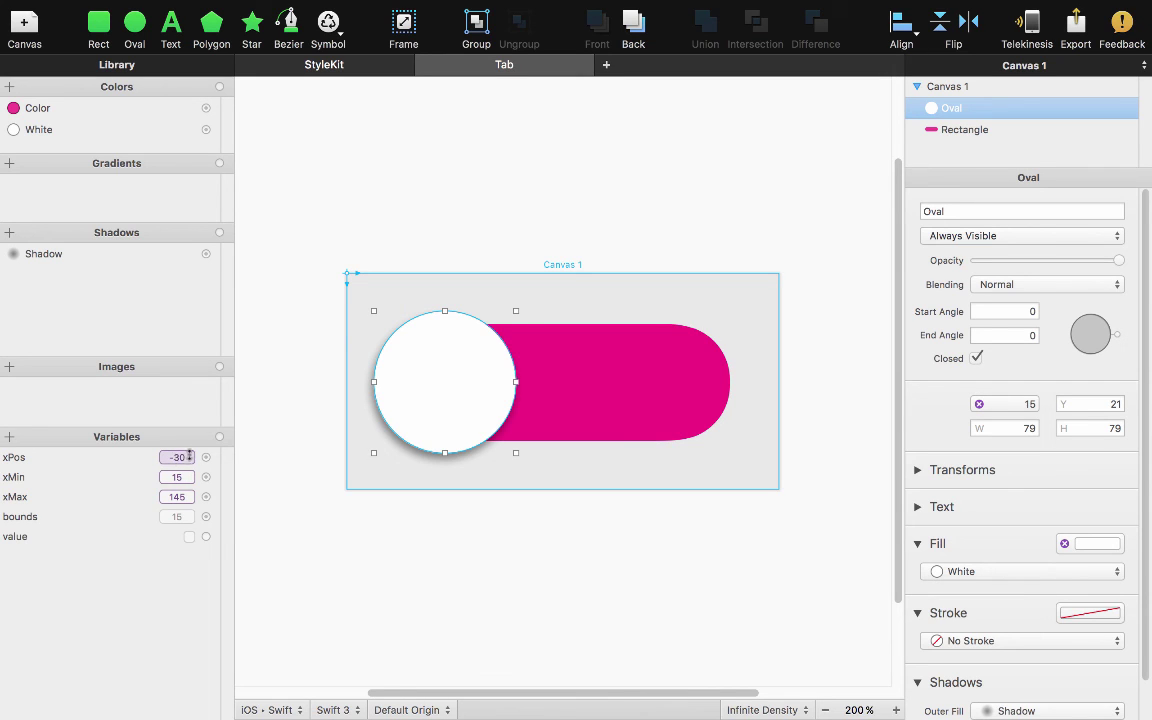
left_click_drag(189, 457, 158, 512)
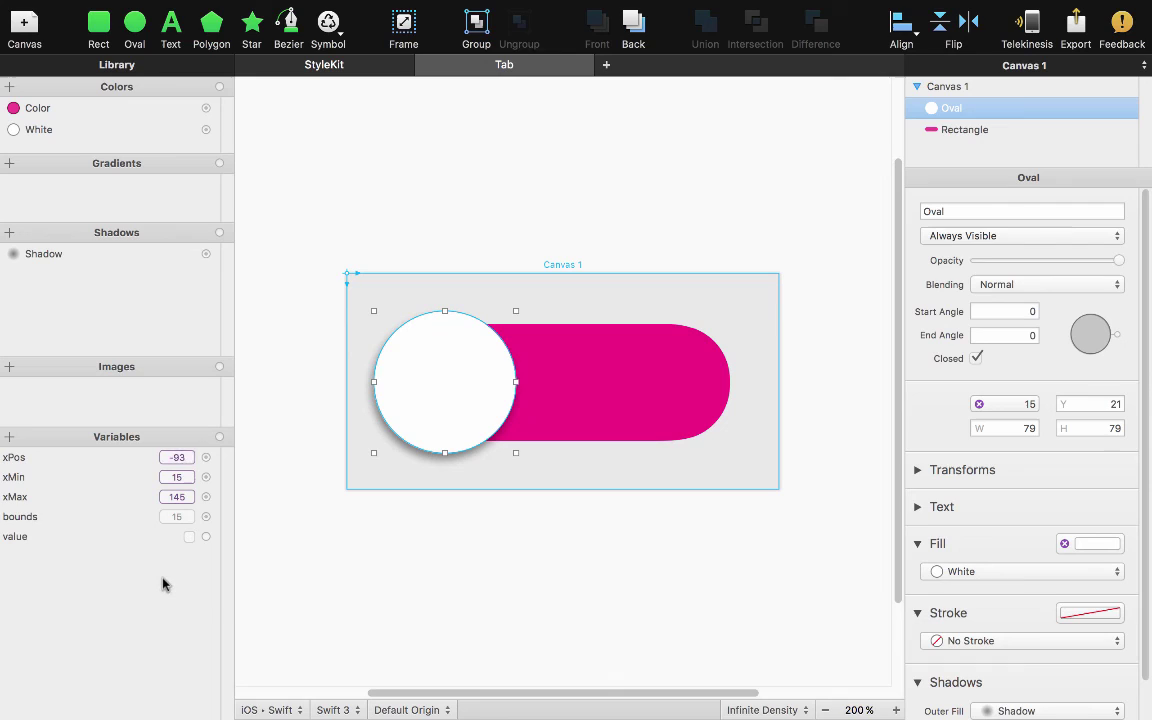